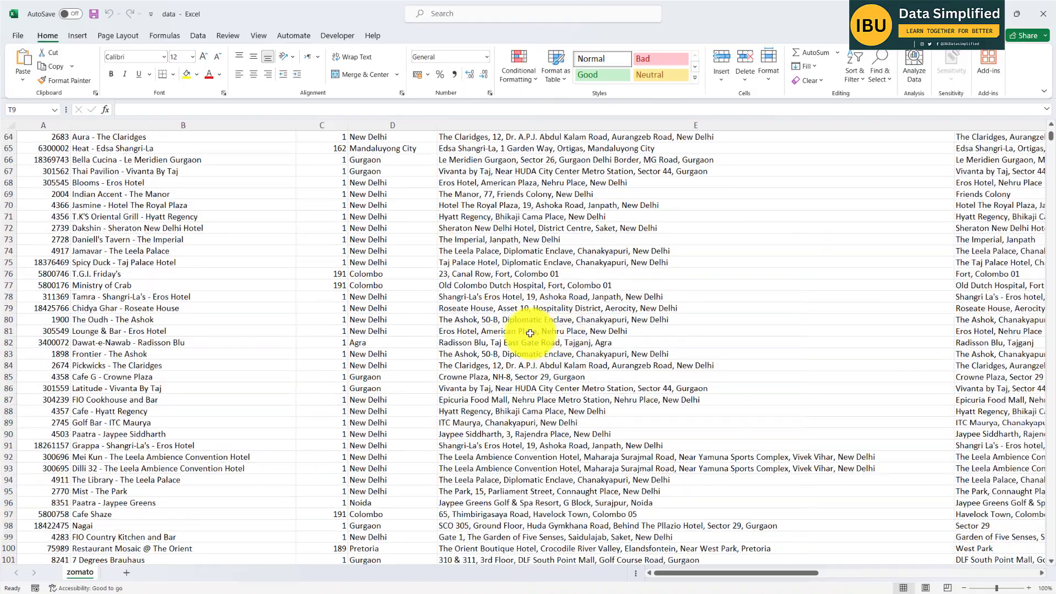
- Look through the restaurant records on the zomato sheet of the data workbook
{"action": "scroll", "coordinate": [509, 307], "scroll_direction": "up", "scroll_amount": 8}
{"action": "scroll", "coordinate": [514, 291], "scroll_direction": "up", "scroll_amount": 7}
{"action": "scroll", "coordinate": [515, 272], "scroll_direction": "down", "scroll_amount": 20}
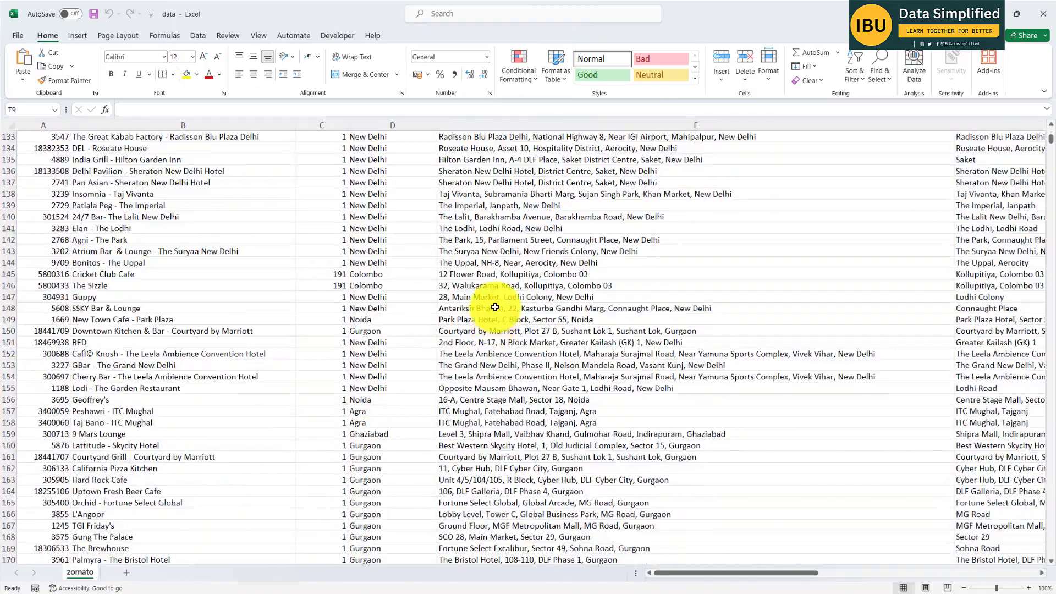
{"action": "scroll", "coordinate": [495, 307], "scroll_direction": "up", "scroll_amount": 5}
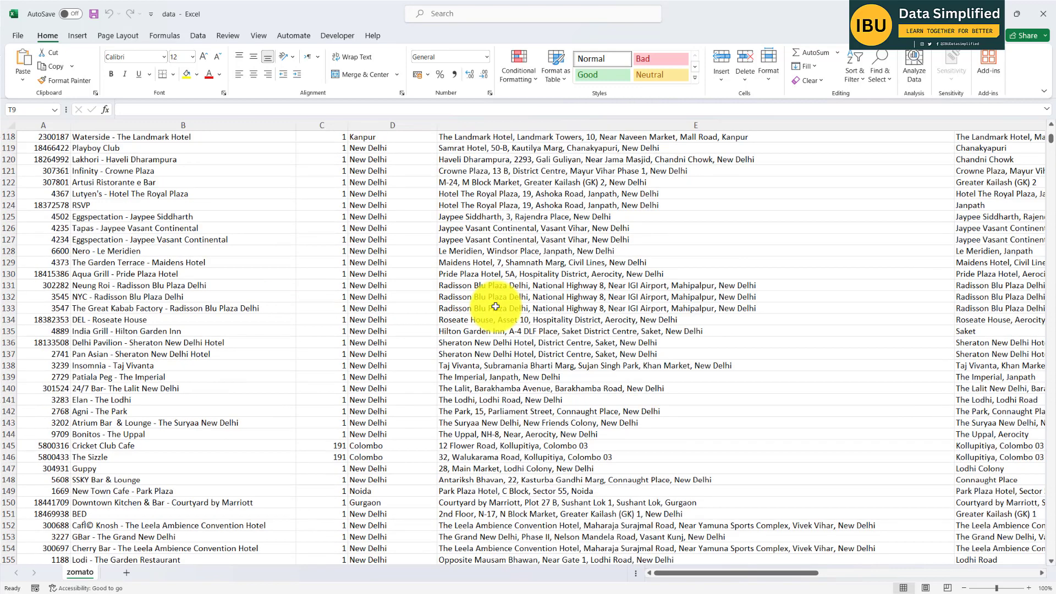
{"action": "scroll", "coordinate": [495, 307], "scroll_direction": "up", "scroll_amount": 4}
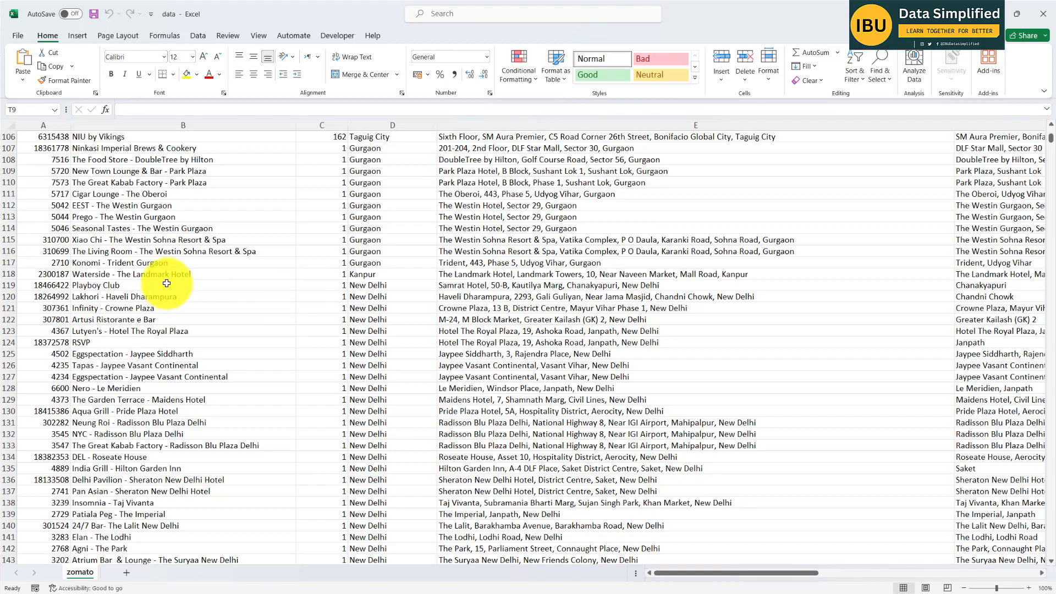
{"action": "scroll", "coordinate": [523, 294], "scroll_direction": "up", "scroll_amount": 13}
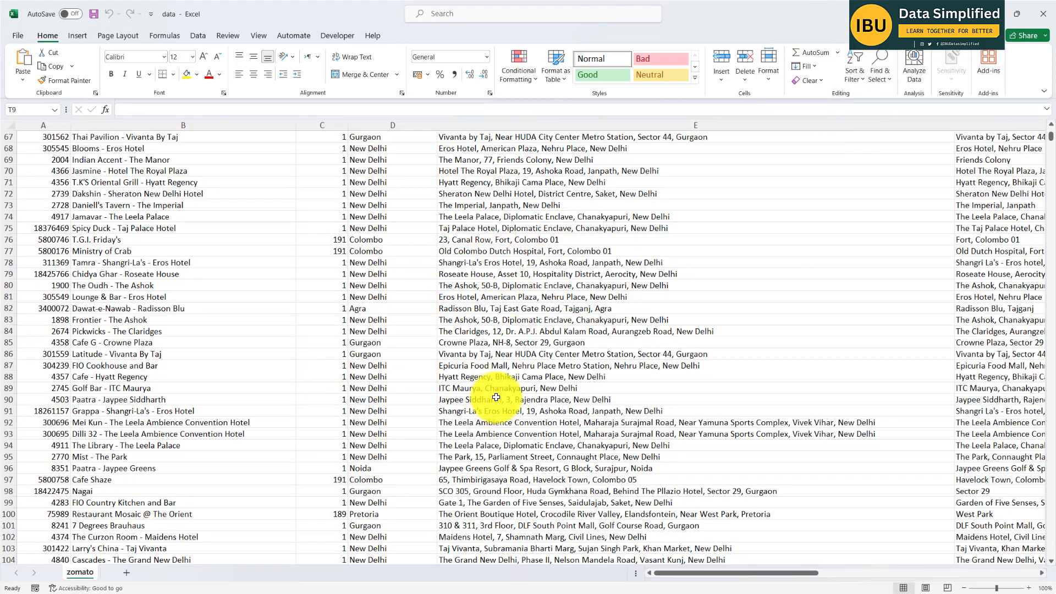
{"action": "scroll", "coordinate": [496, 397], "scroll_direction": "up", "scroll_amount": 18}
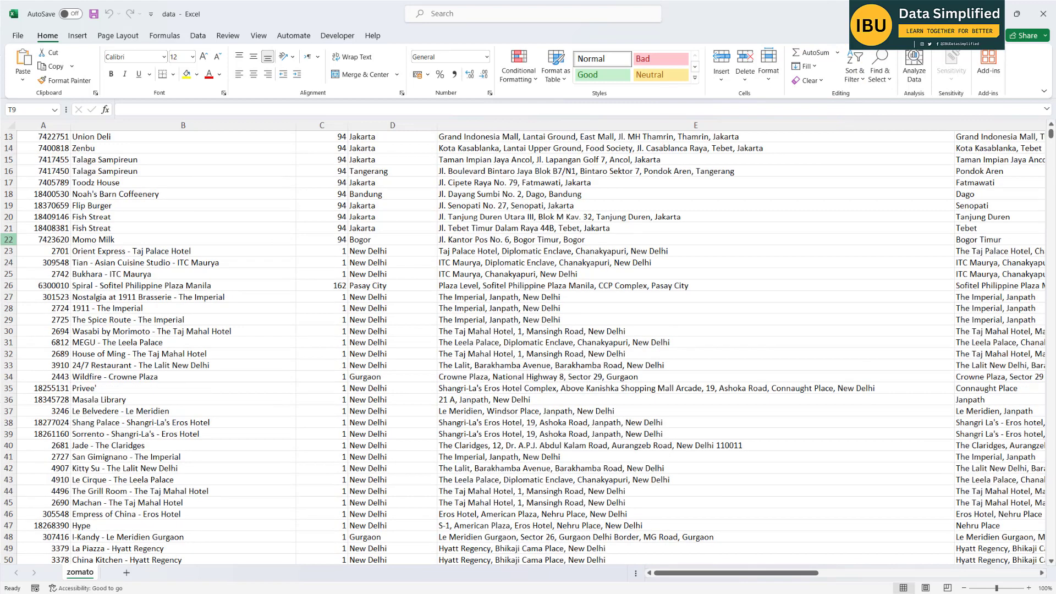
- Switch to the 005 folder in File Explorer and open the Country-Code workbook
{"action": "key", "text": "alt+Tab"}
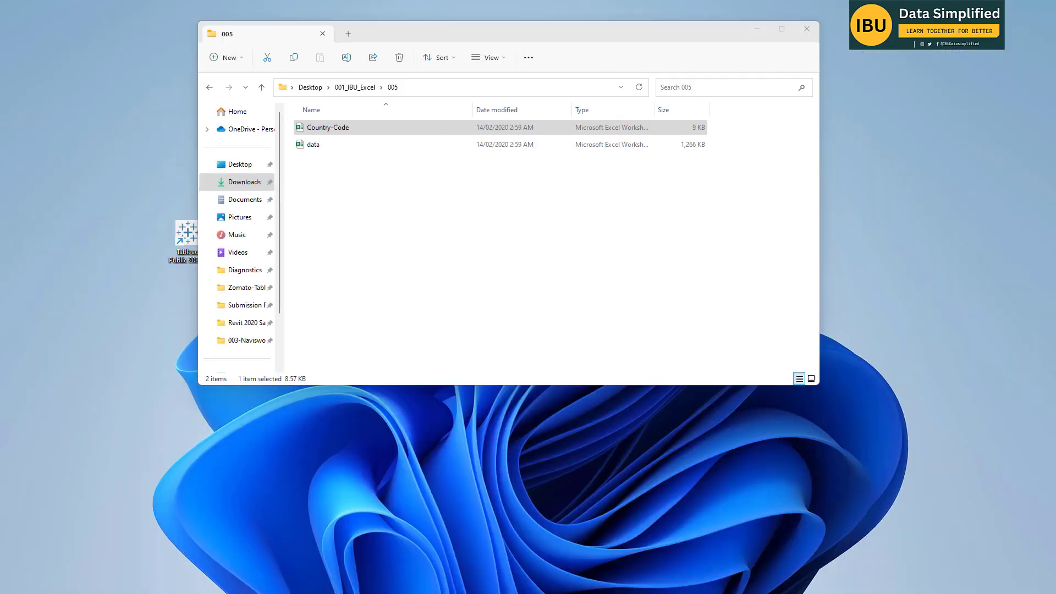
{"action": "key", "text": "alt+Tab"}
{"action": "left_click_drag", "start_coordinate": [408, 28], "coordinate": [480, 128]}
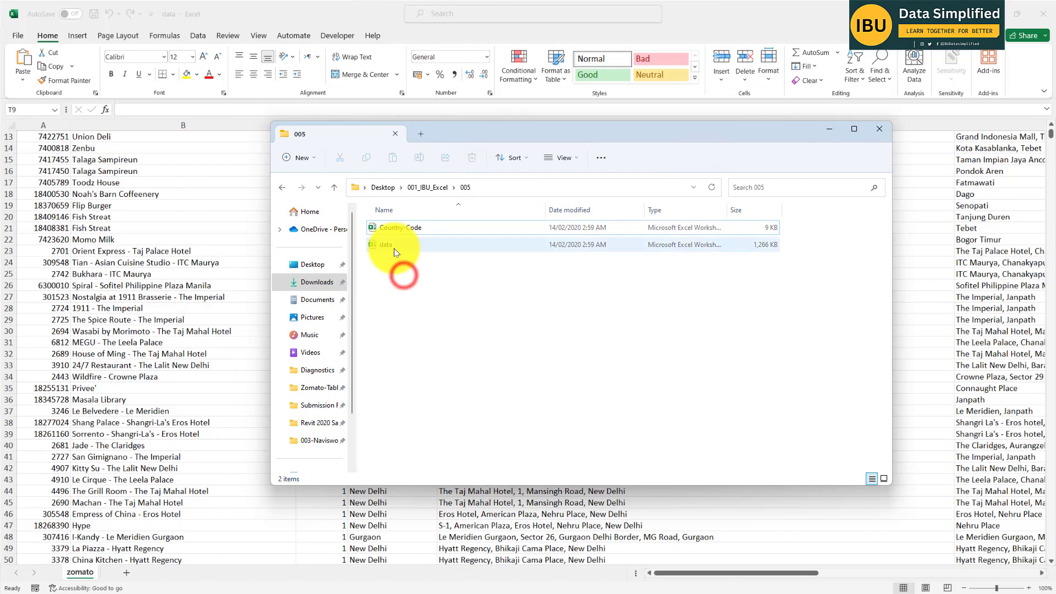
{"action": "left_click", "coordinate": [392, 246]}
{"action": "double_click", "coordinate": [411, 227]}
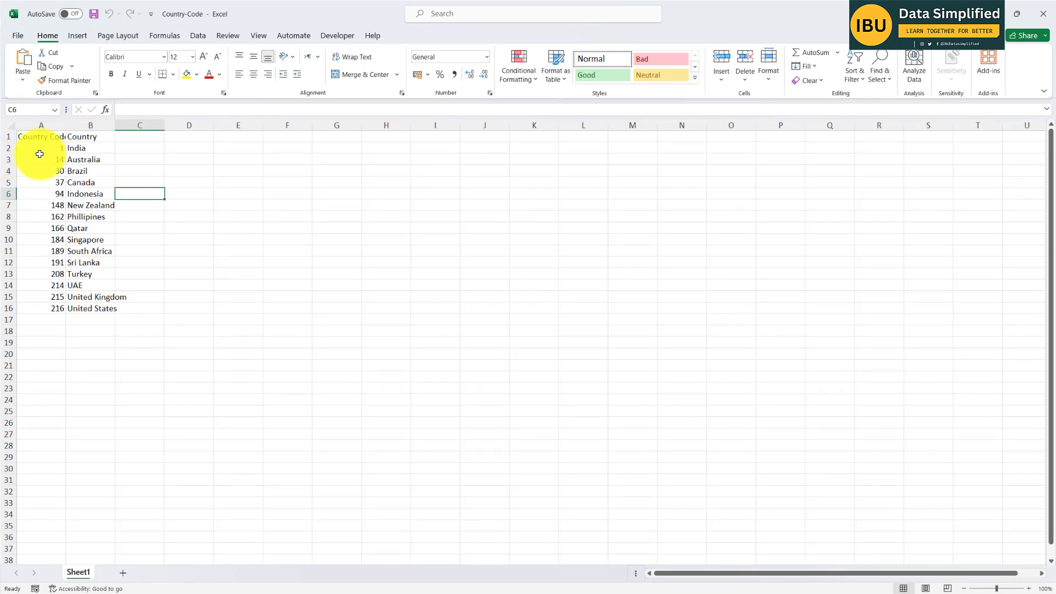
- Widen the Country Code column and select the codes and countries in A2:B16 to review them
{"action": "left_click_drag", "start_coordinate": [65, 127], "coordinate": [88, 125]}
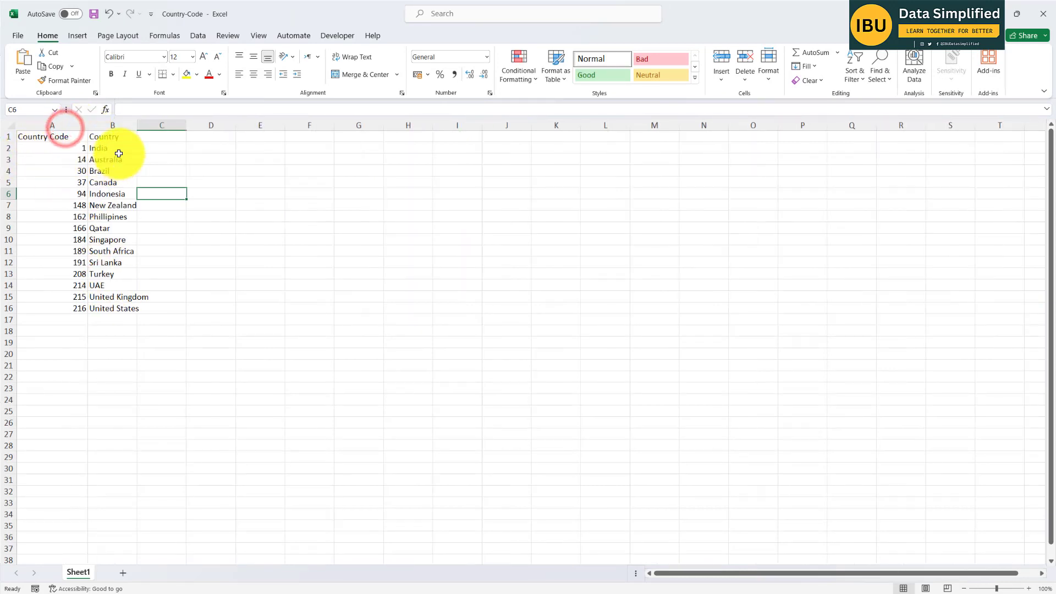
{"action": "left_click_drag", "start_coordinate": [117, 309], "coordinate": [52, 285]}
{"action": "left_click_drag", "start_coordinate": [55, 236], "coordinate": [55, 148]}
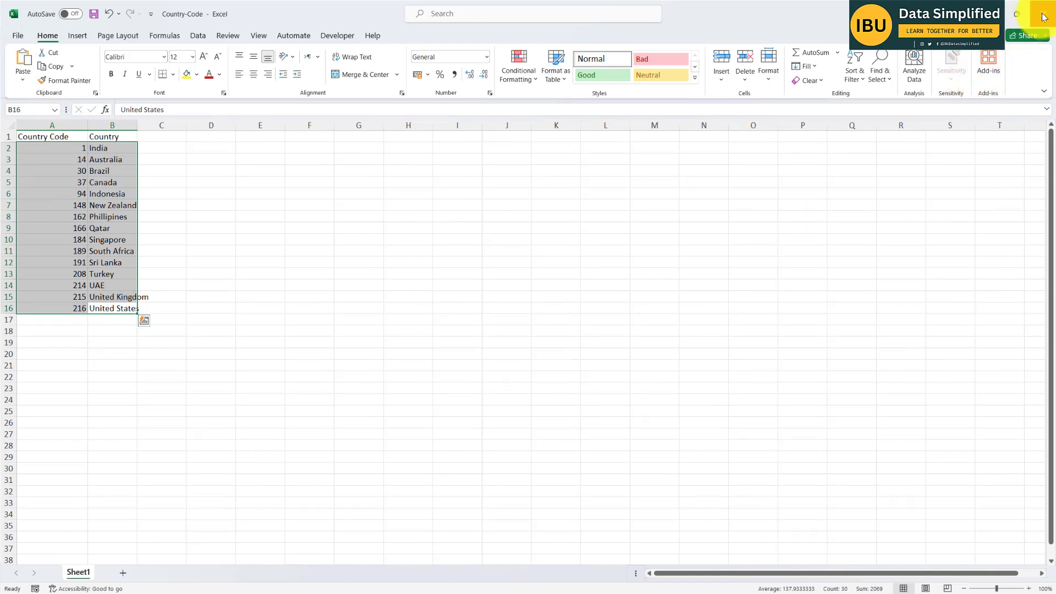
- Close the Country-Code workbook without saving and the data workbook, and switch to the Project 1_Marketing Jupyter notebook in Firefox
{"action": "left_click", "coordinate": [1043, 17]}
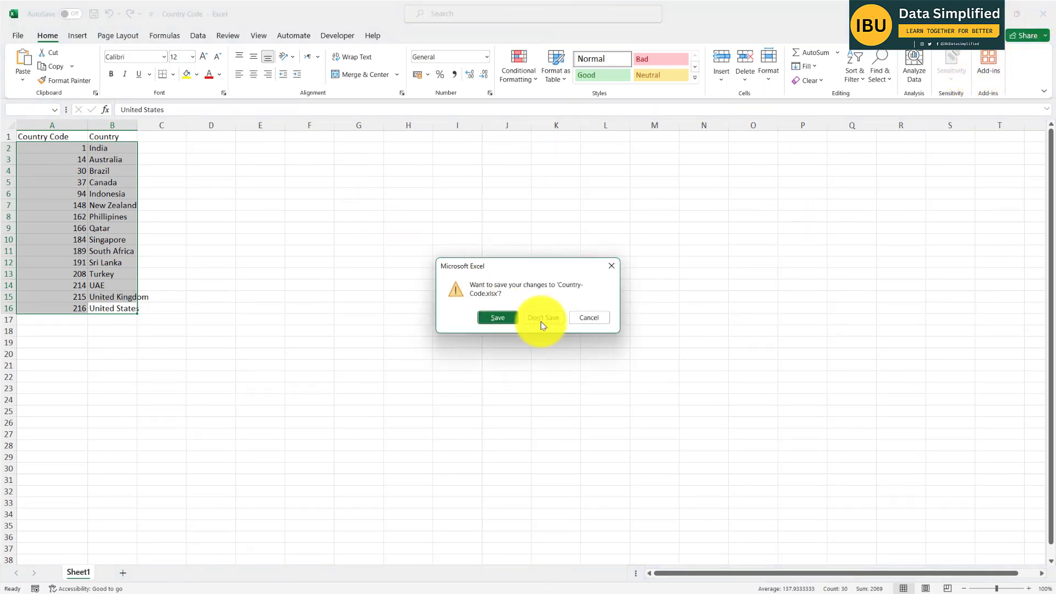
{"action": "left_click", "coordinate": [542, 319]}
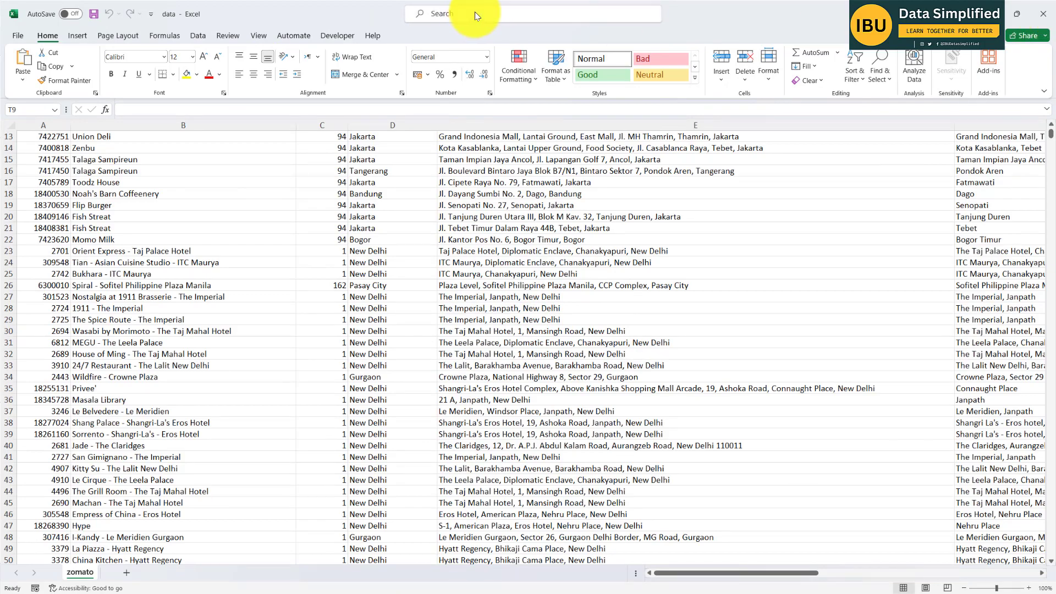
{"action": "left_click", "coordinate": [1039, 11]}
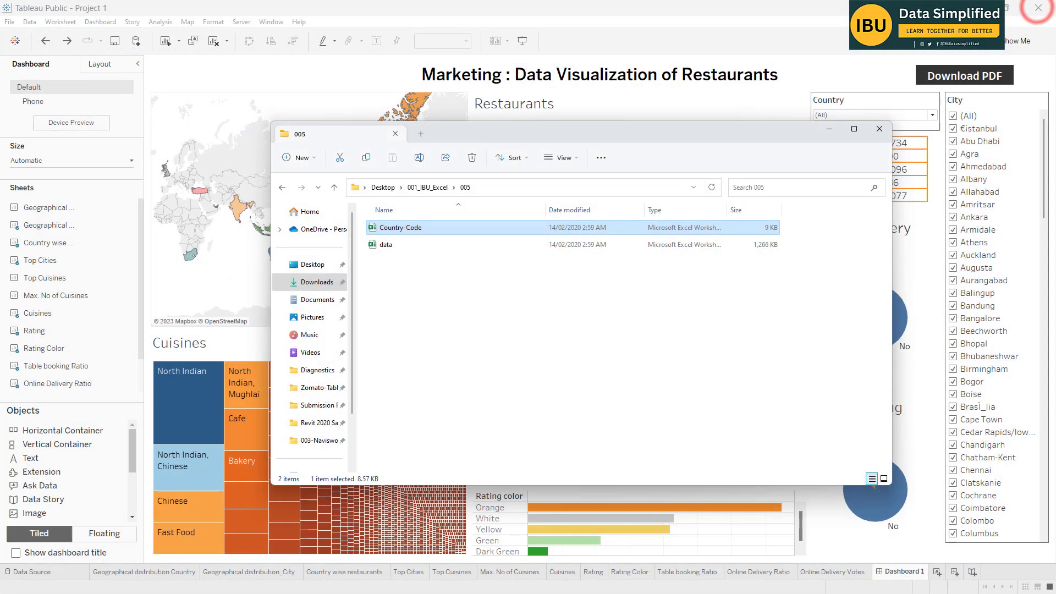
{"action": "left_click_drag", "start_coordinate": [1, 259], "coordinate": [539, 0]}
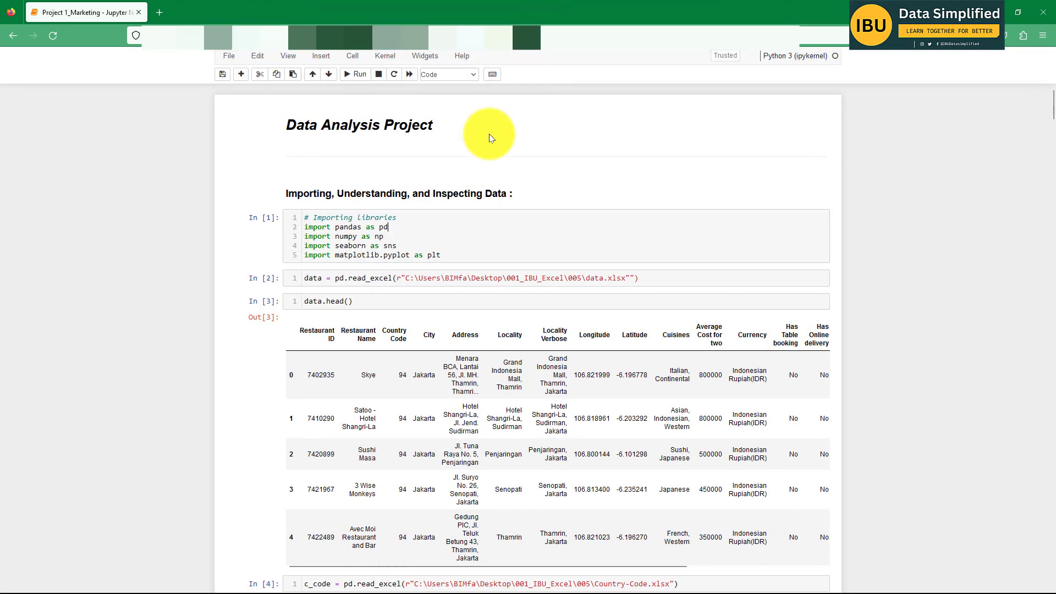
- Examine the first notebook cell, which imports the pandas, numpy, seaborn and matplotlib.pyplot libraries
{"action": "scroll", "coordinate": [341, 198], "scroll_direction": "down", "scroll_amount": 3}
{"action": "scroll", "coordinate": [396, 215], "scroll_direction": "up", "scroll_amount": 3}
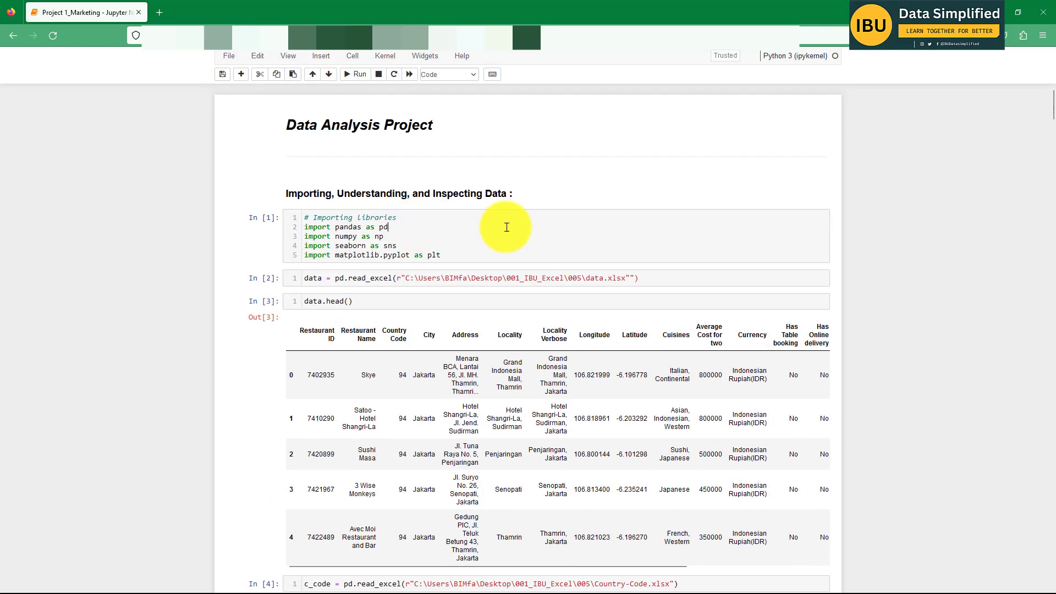
{"action": "left_click", "coordinate": [165, 226]}
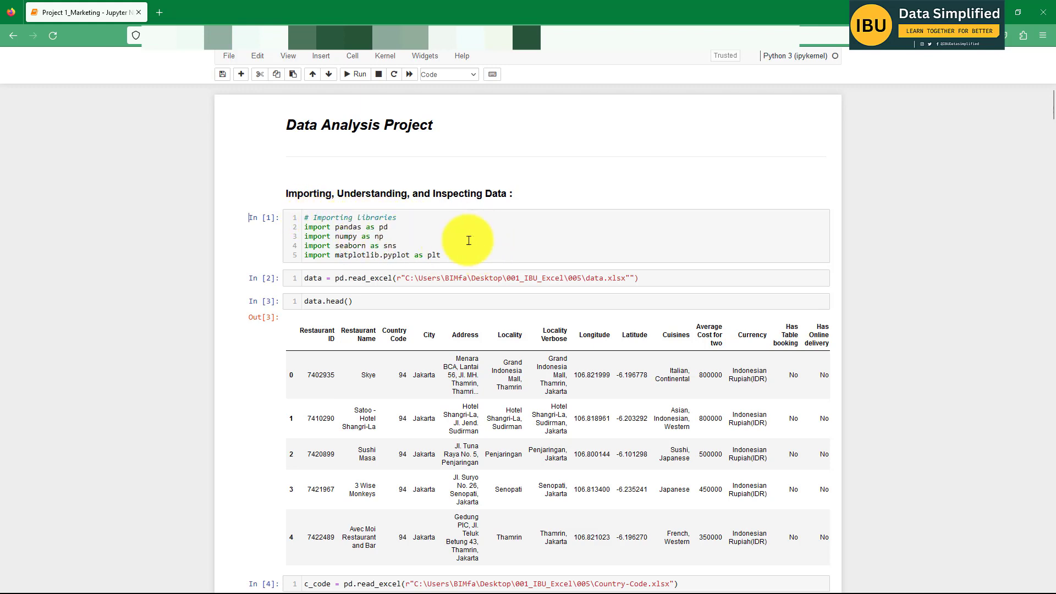
{"action": "left_click_drag", "start_coordinate": [463, 253], "coordinate": [298, 225]}
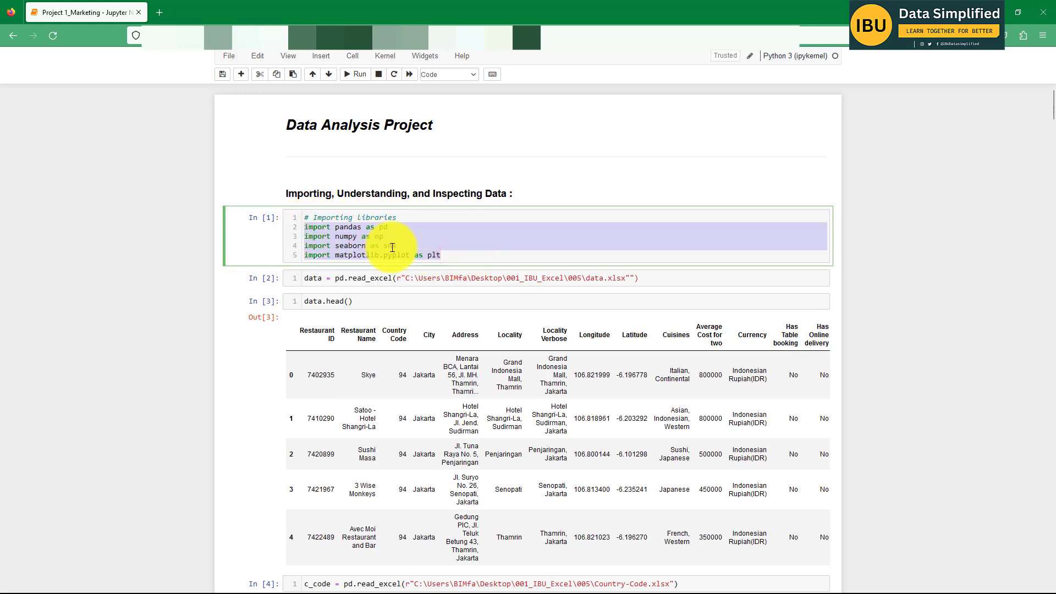
{"action": "left_click", "coordinate": [468, 253]}
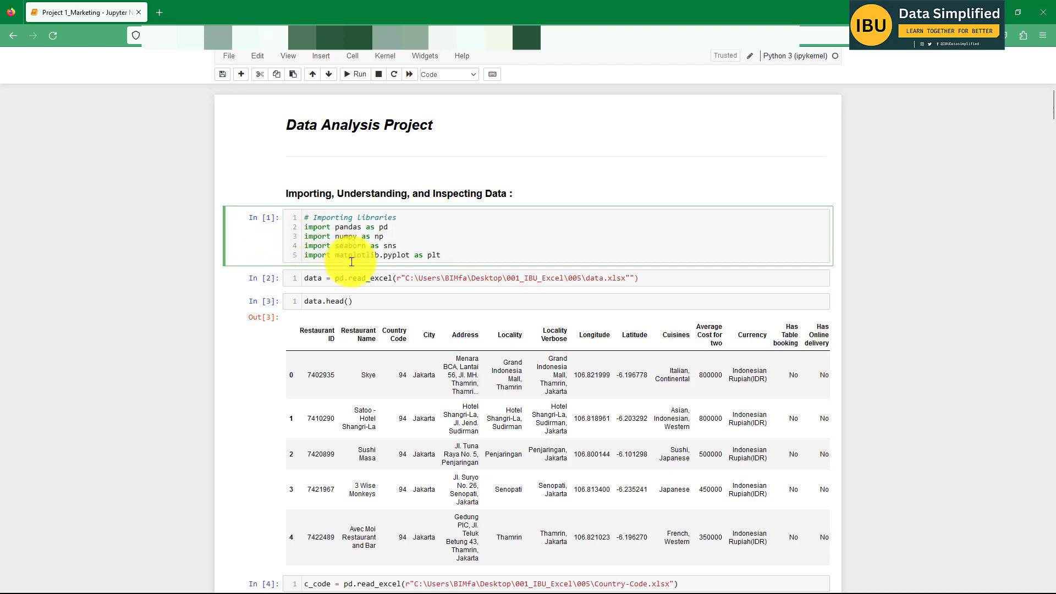
{"action": "scroll", "coordinate": [488, 263], "scroll_direction": "down", "scroll_amount": 1}
{"action": "scroll", "coordinate": [986, 270], "scroll_direction": "down", "scroll_amount": 4}
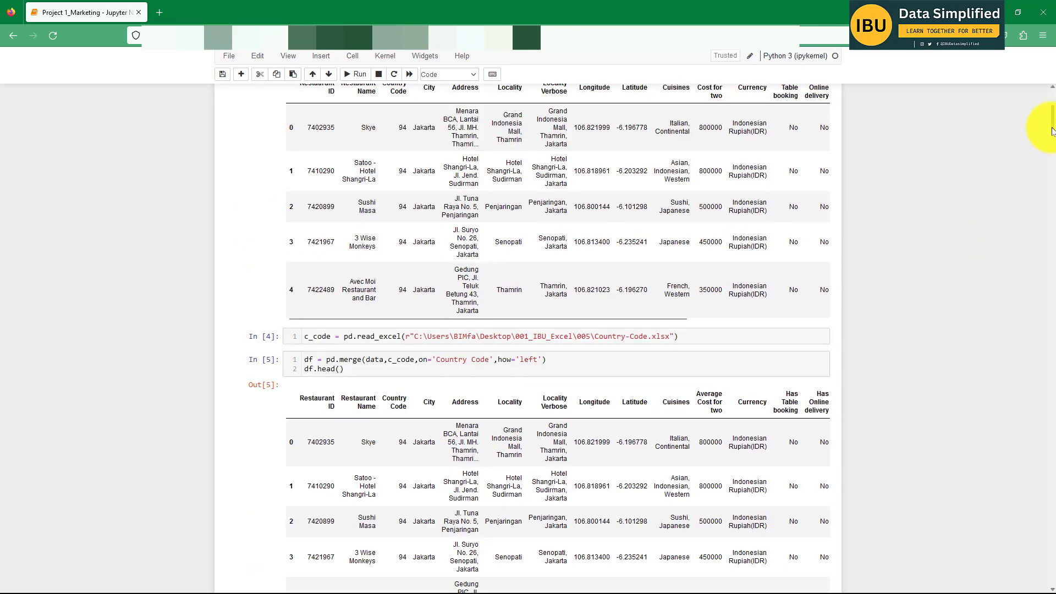
{"action": "left_click_drag", "start_coordinate": [1052, 132], "coordinate": [1036, 104]}
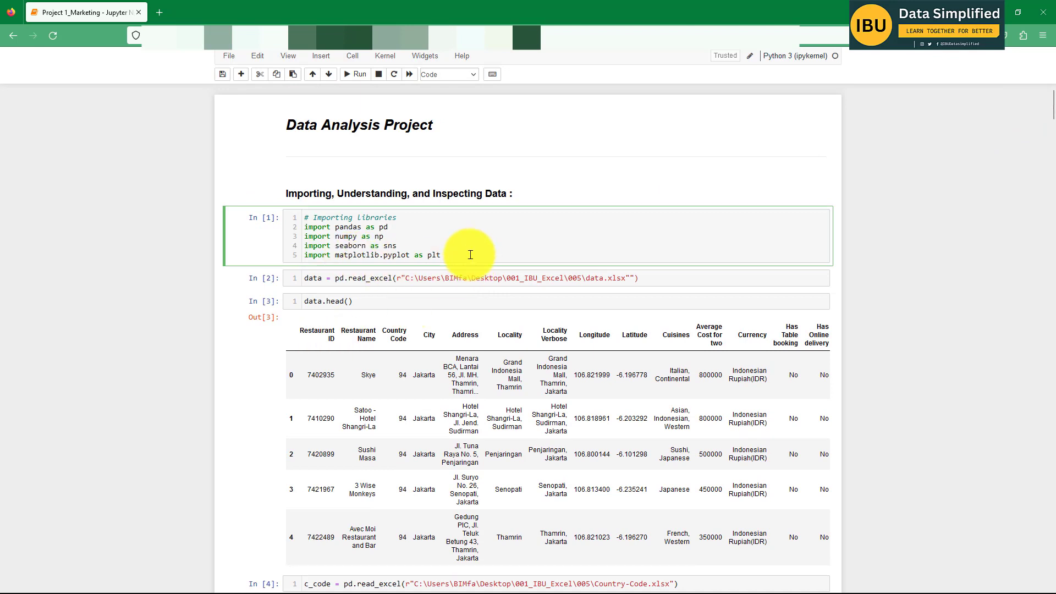
{"action": "left_click", "coordinate": [443, 254]}
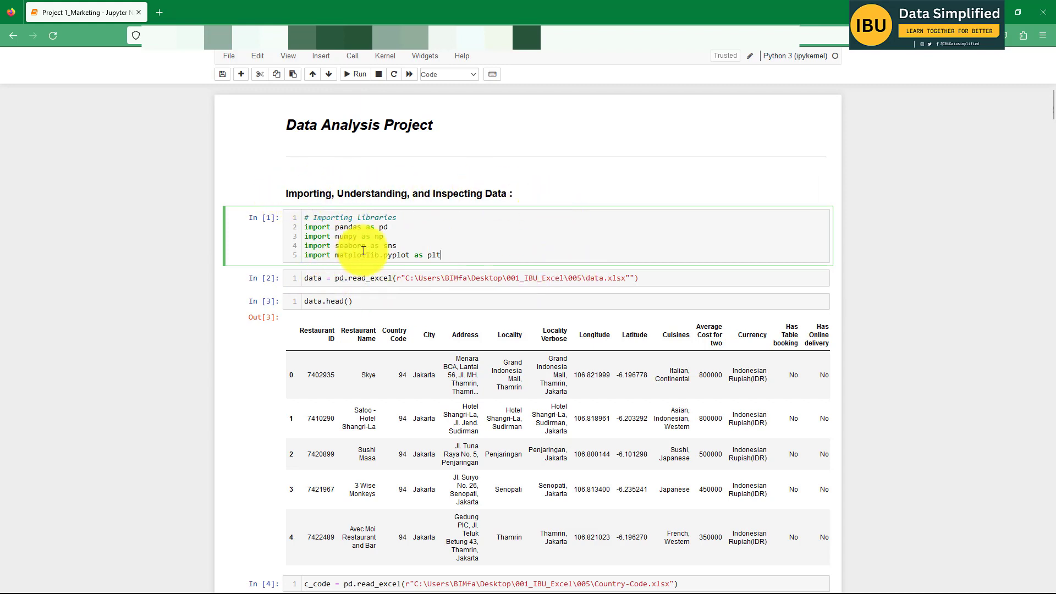
- Review the cell reading data.xlsx and examine all columns of the data.head() output, from Restaurant ID to Votes
{"action": "scroll", "coordinate": [345, 201], "scroll_direction": "down", "scroll_amount": 1}
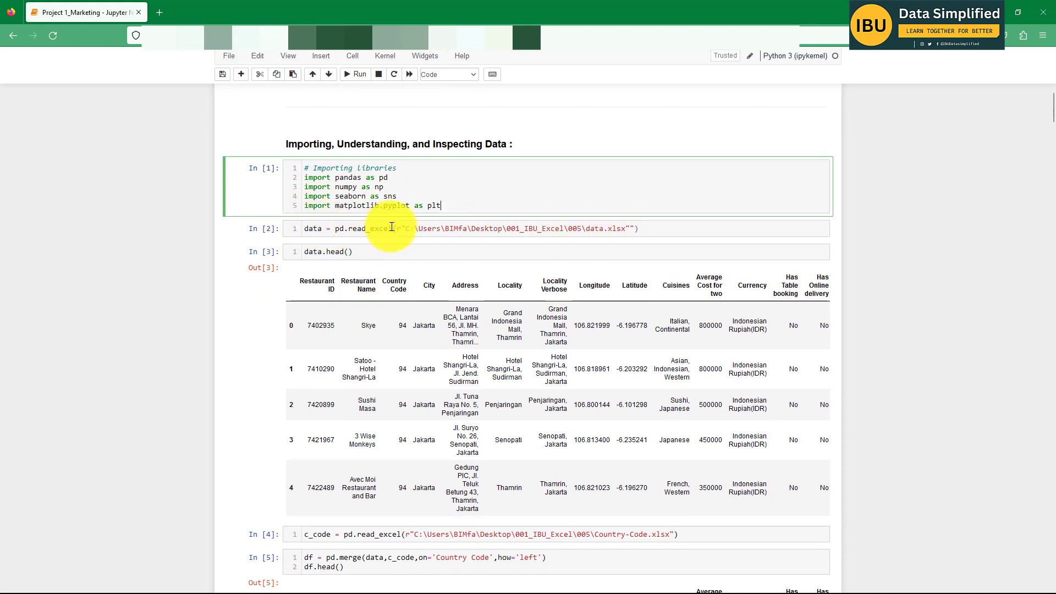
{"action": "left_click", "coordinate": [364, 251]}
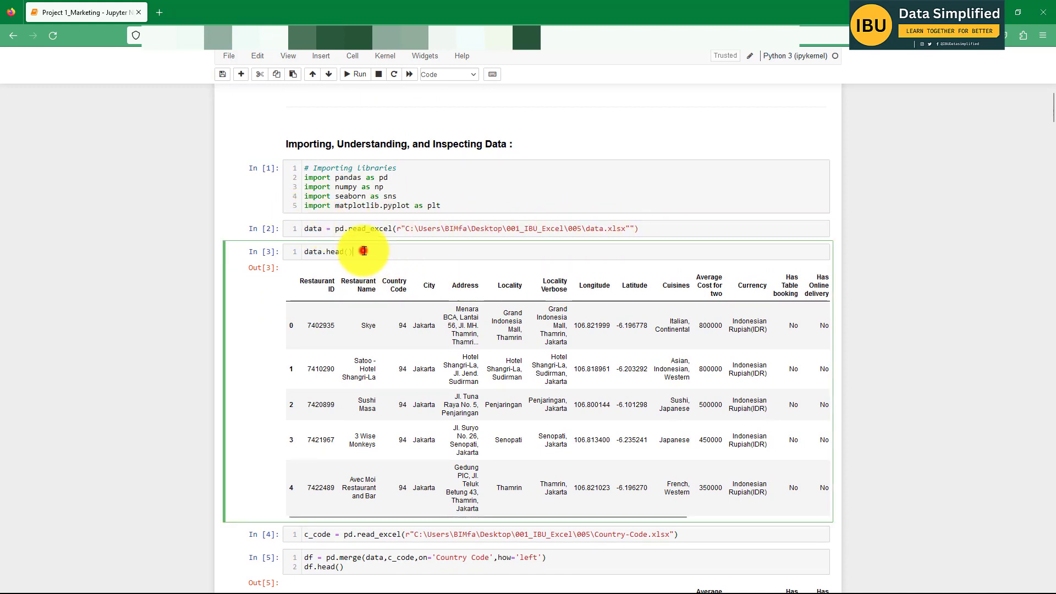
{"action": "scroll", "coordinate": [377, 275], "scroll_direction": "down", "scroll_amount": 2}
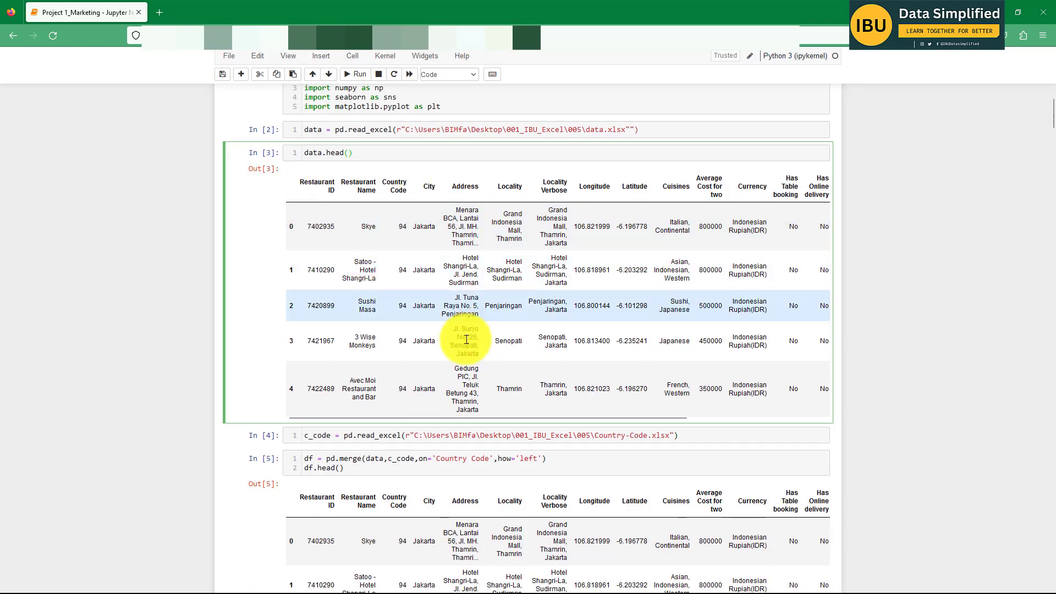
{"action": "scroll", "coordinate": [323, 293], "scroll_direction": "up", "scroll_amount": 1}
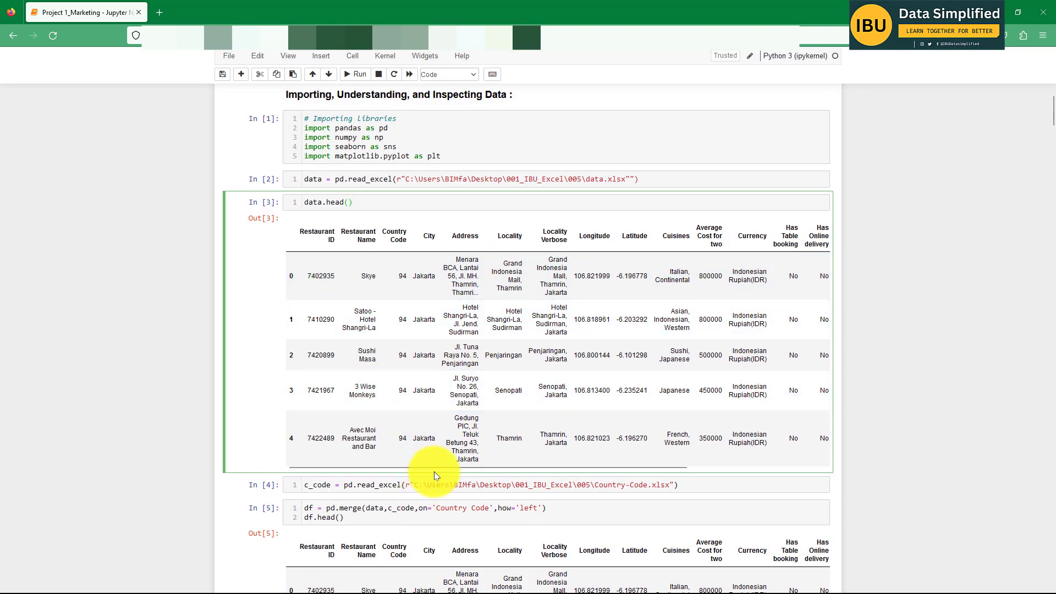
{"action": "left_click_drag", "start_coordinate": [437, 467], "coordinate": [339, 188]}
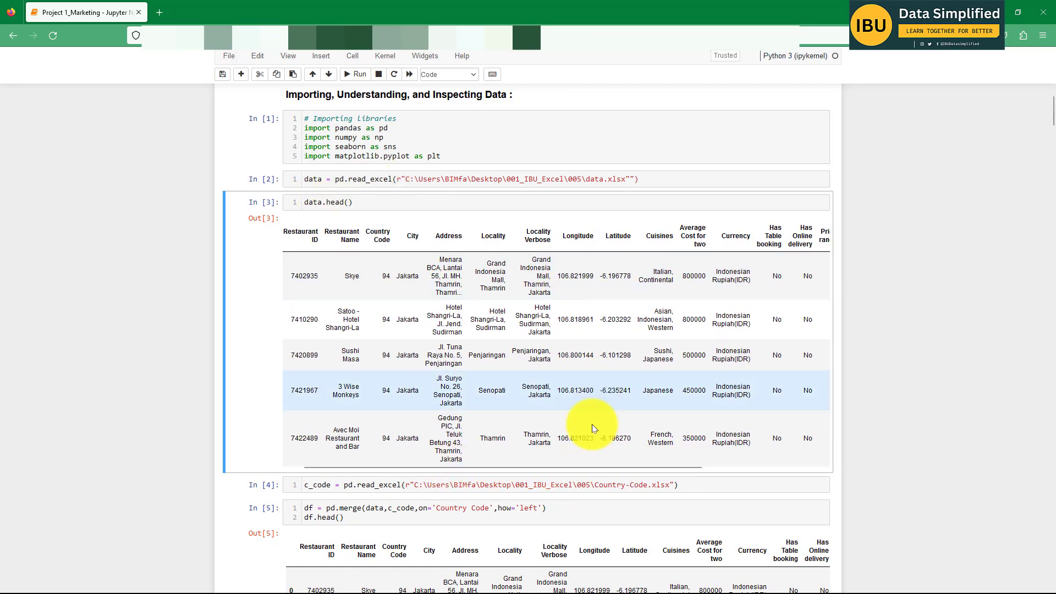
{"action": "left_click_drag", "start_coordinate": [559, 471], "coordinate": [600, 464]}
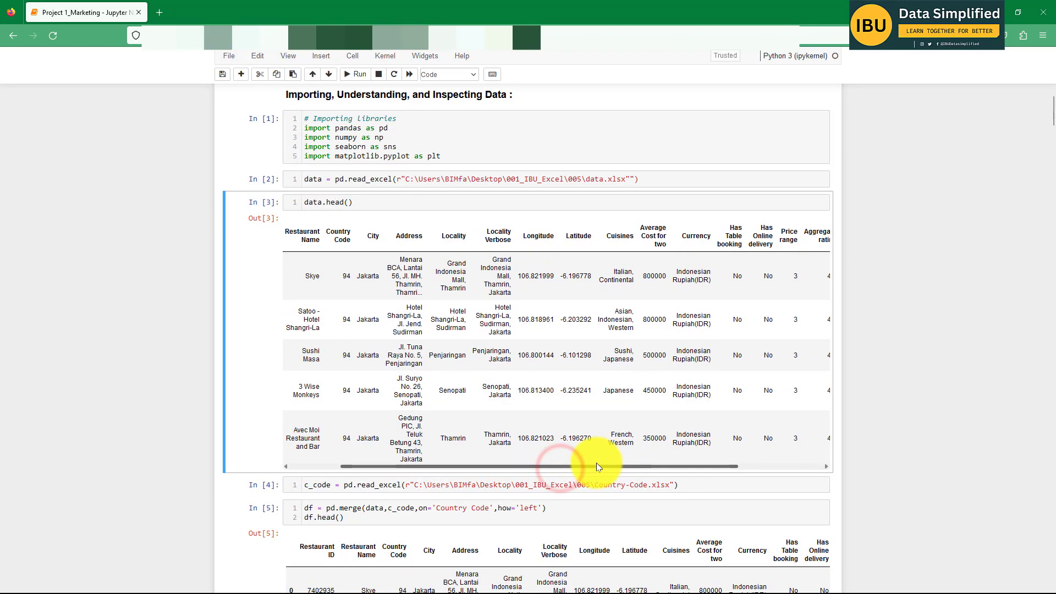
{"action": "scroll", "coordinate": [329, 253], "scroll_direction": "down", "scroll_amount": 5}
{"action": "scroll", "coordinate": [388, 261], "scroll_direction": "up", "scroll_amount": 5}
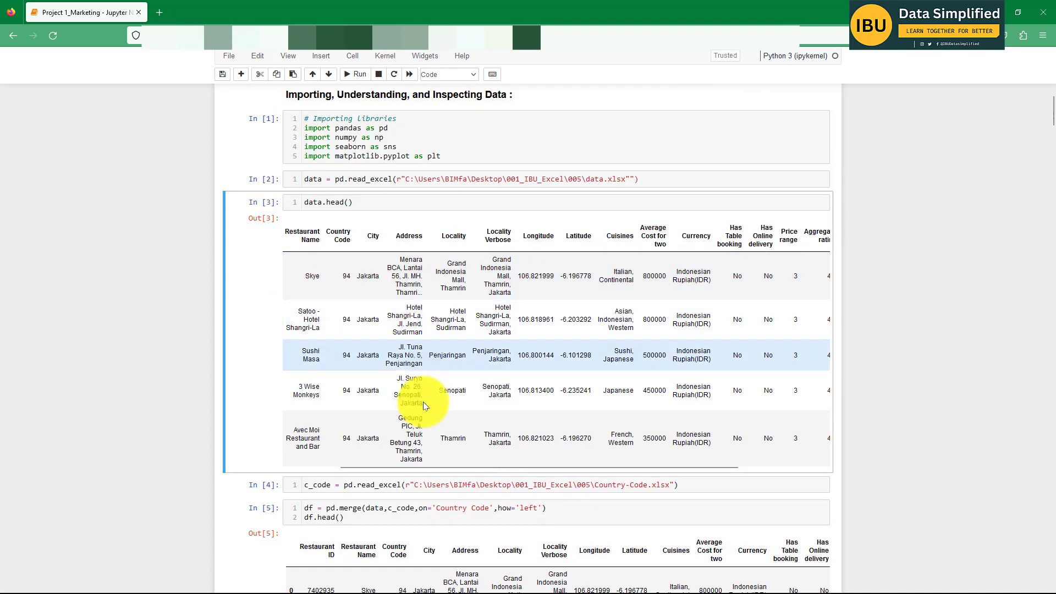
{"action": "left_click_drag", "start_coordinate": [394, 466], "coordinate": [315, 460]}
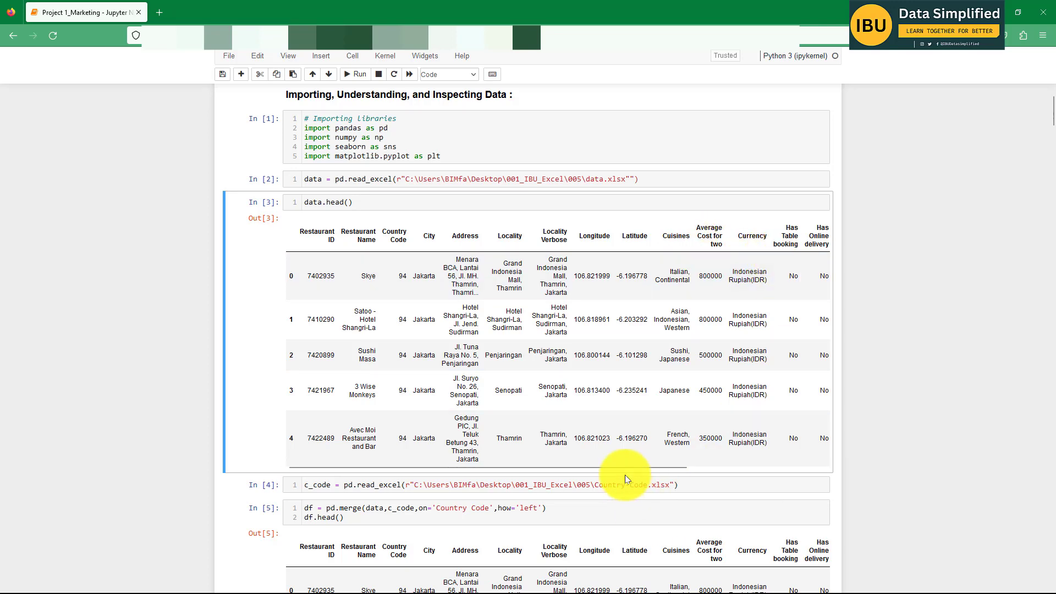
{"action": "left_click_drag", "start_coordinate": [625, 468], "coordinate": [785, 464]}
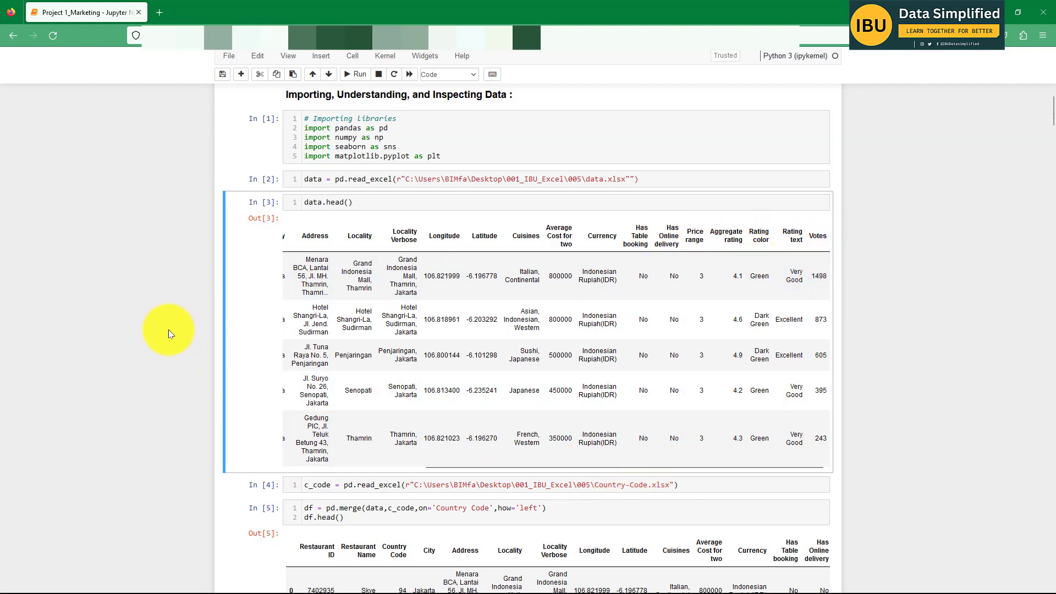
- Examine the cells that read Country-Code.xlsx into c_code and left-merge it with the restaurant data on 'Country Code'
{"action": "scroll", "coordinate": [171, 338], "scroll_direction": "down", "scroll_amount": 1}
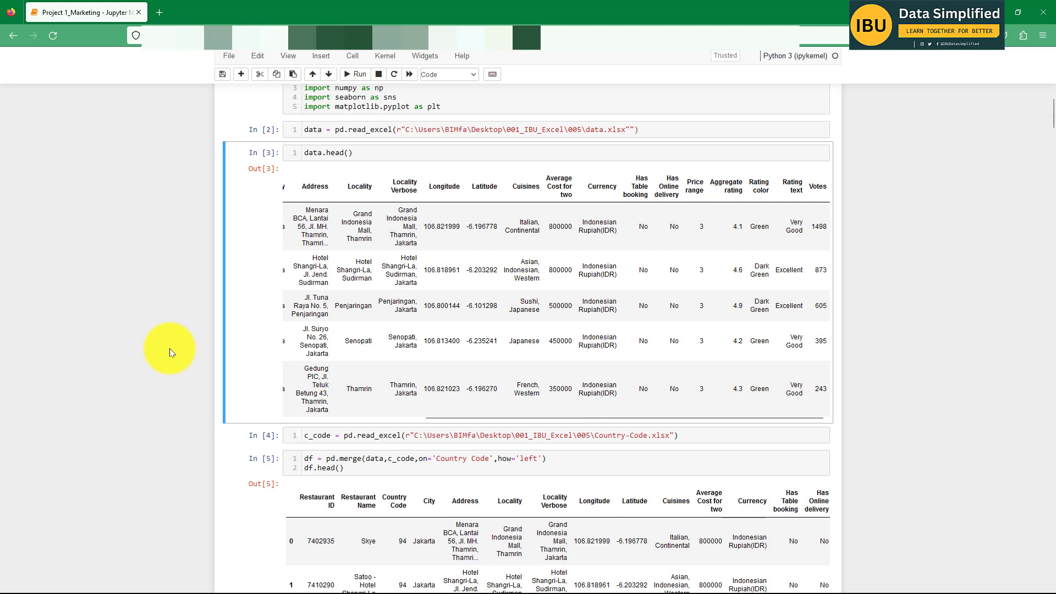
{"action": "scroll", "coordinate": [231, 363], "scroll_direction": "down", "scroll_amount": 1}
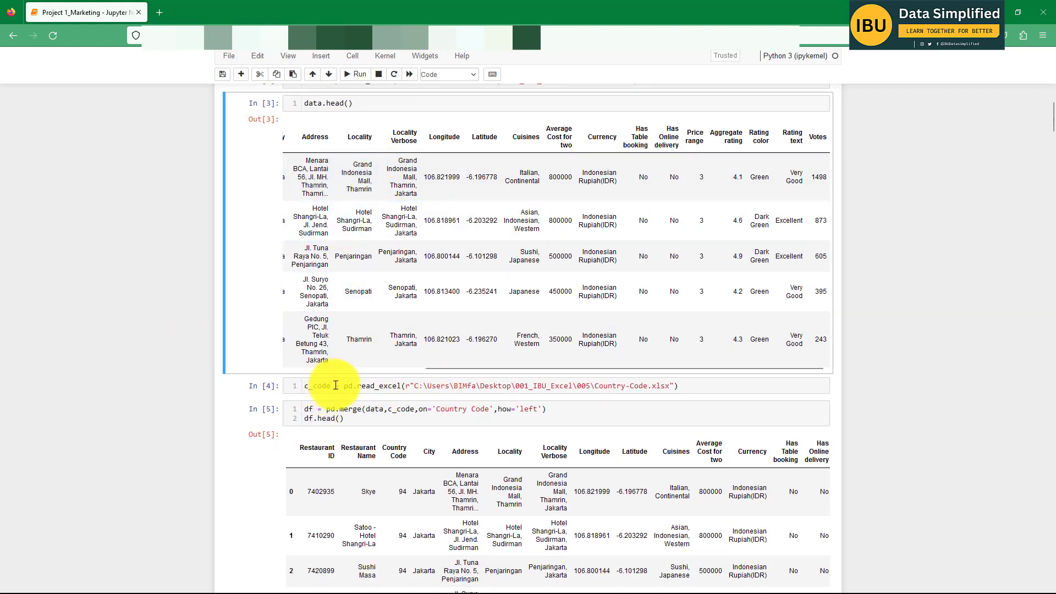
{"action": "scroll", "coordinate": [229, 332], "scroll_direction": "up", "scroll_amount": 1}
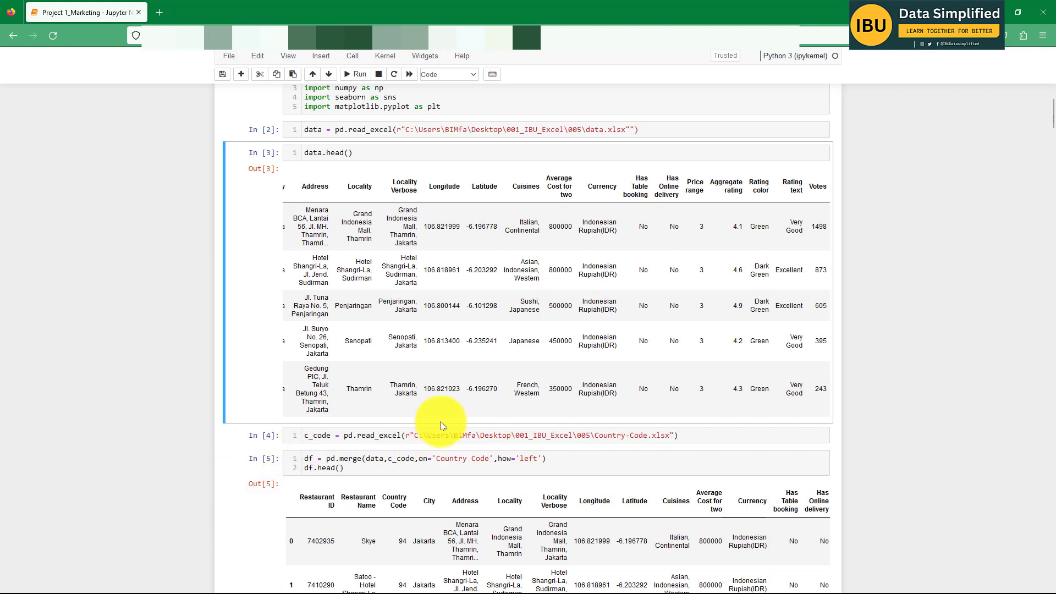
{"action": "scroll", "coordinate": [441, 421], "scroll_direction": "down", "scroll_amount": 1}
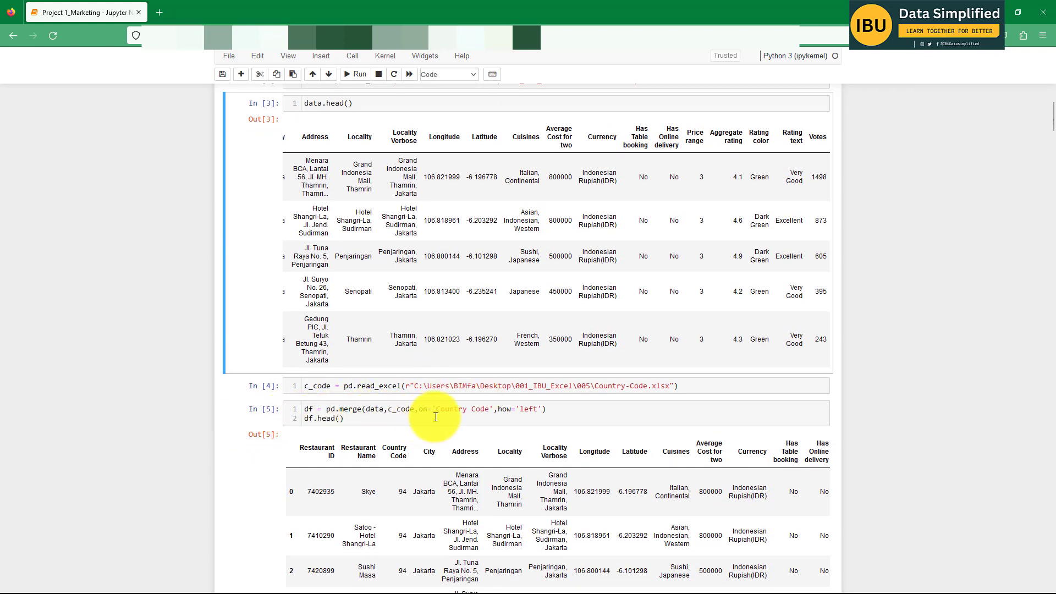
{"action": "scroll", "coordinate": [459, 417], "scroll_direction": "down", "scroll_amount": 1}
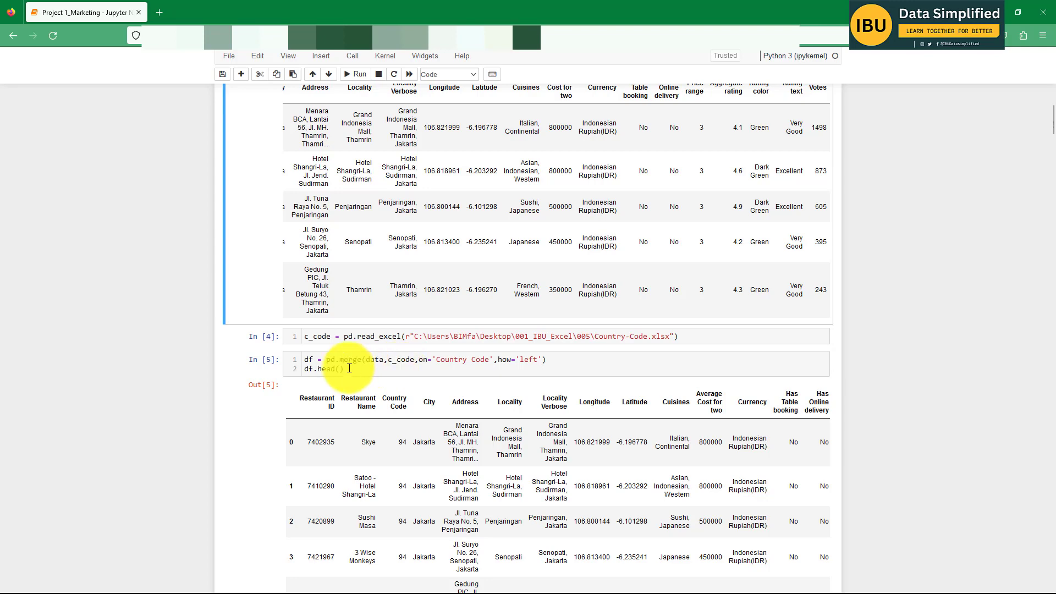
- Examine the merged df.head() output through to the Country column and the cell replacing spaces with underscores in the column names
{"action": "scroll", "coordinate": [365, 365], "scroll_direction": "down", "scroll_amount": 3}
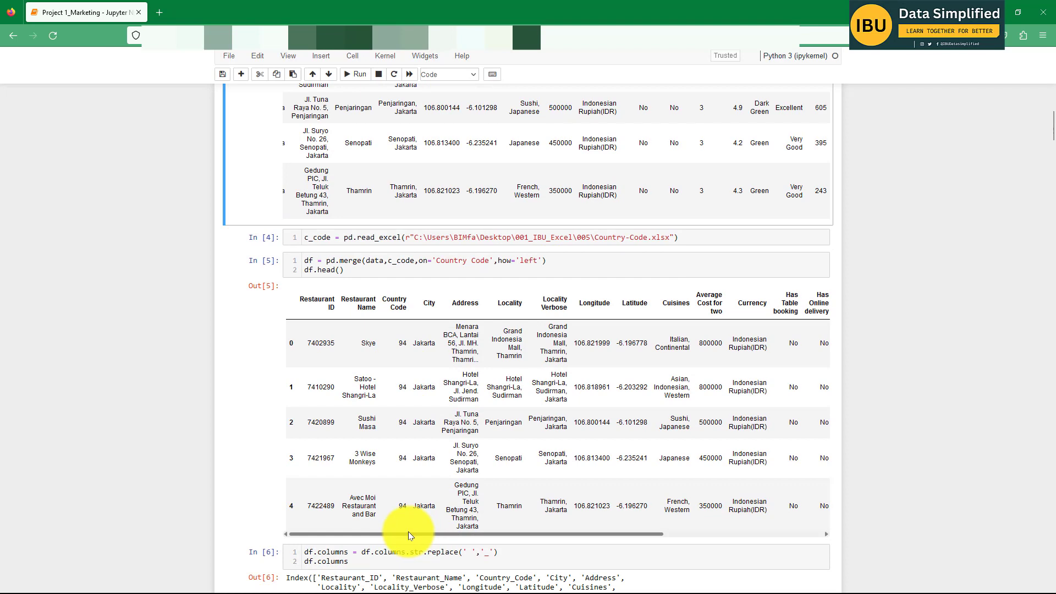
{"action": "left_click_drag", "start_coordinate": [408, 533], "coordinate": [713, 534]}
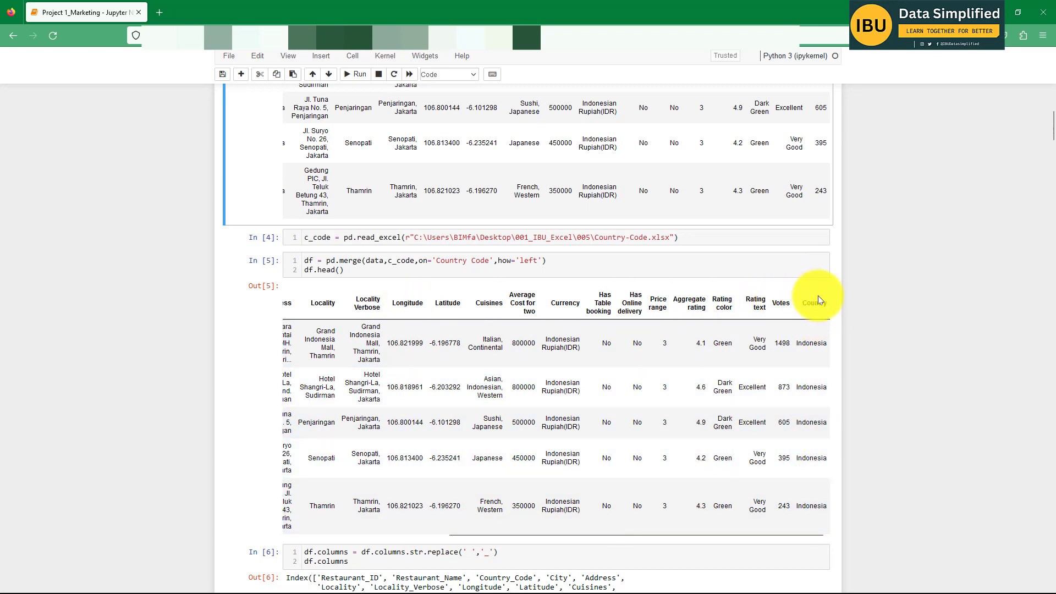
{"action": "scroll", "coordinate": [269, 473], "scroll_direction": "down", "scroll_amount": 5}
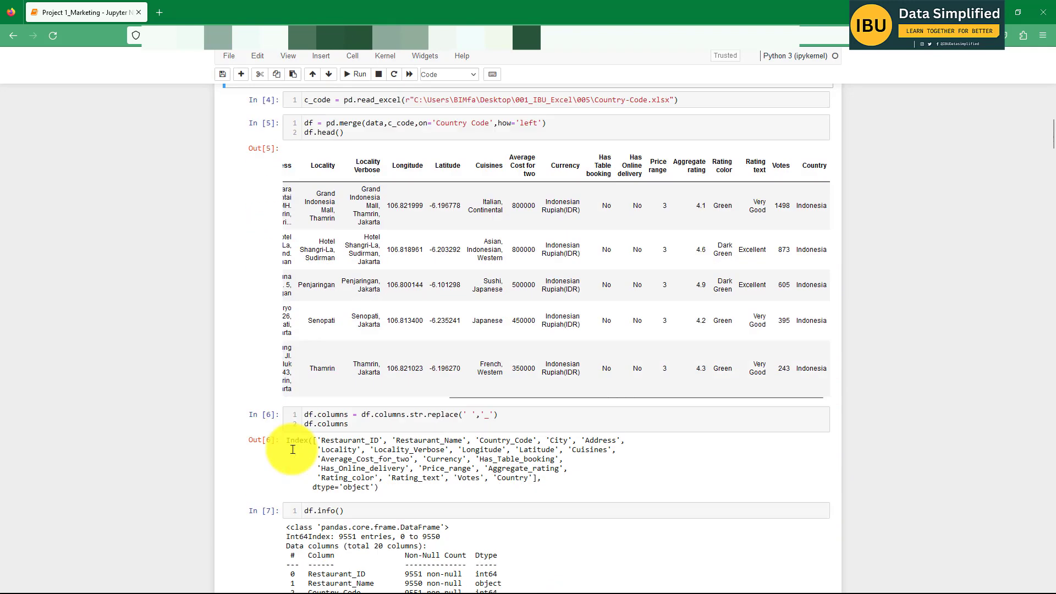
{"action": "scroll", "coordinate": [293, 450], "scroll_direction": "down", "scroll_amount": 1}
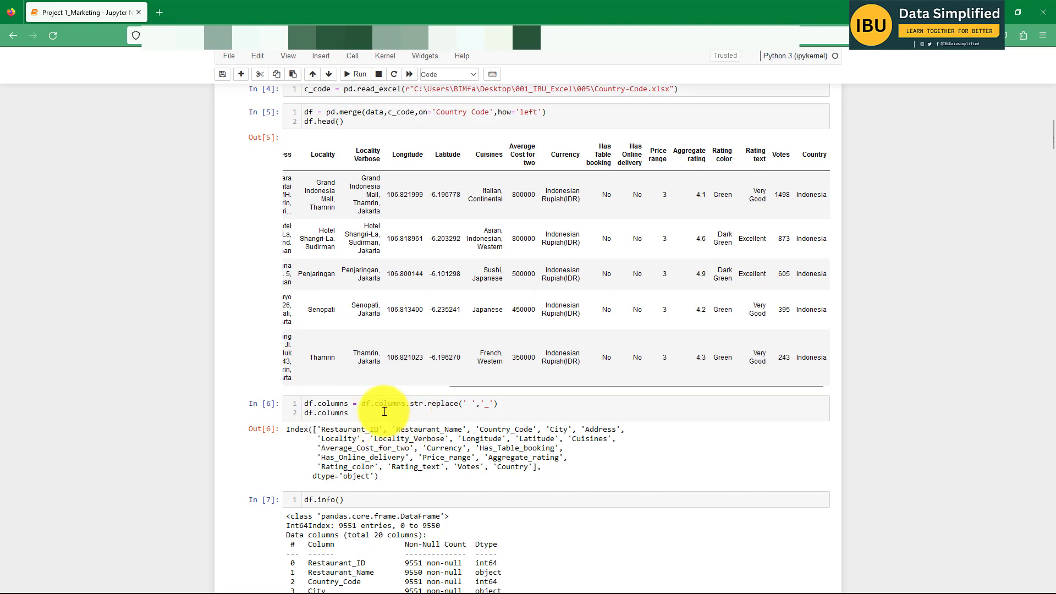
- Review the first df.info() output, covering the non-null count and data type of every column
{"action": "scroll", "coordinate": [605, 396], "scroll_direction": "down", "scroll_amount": 4}
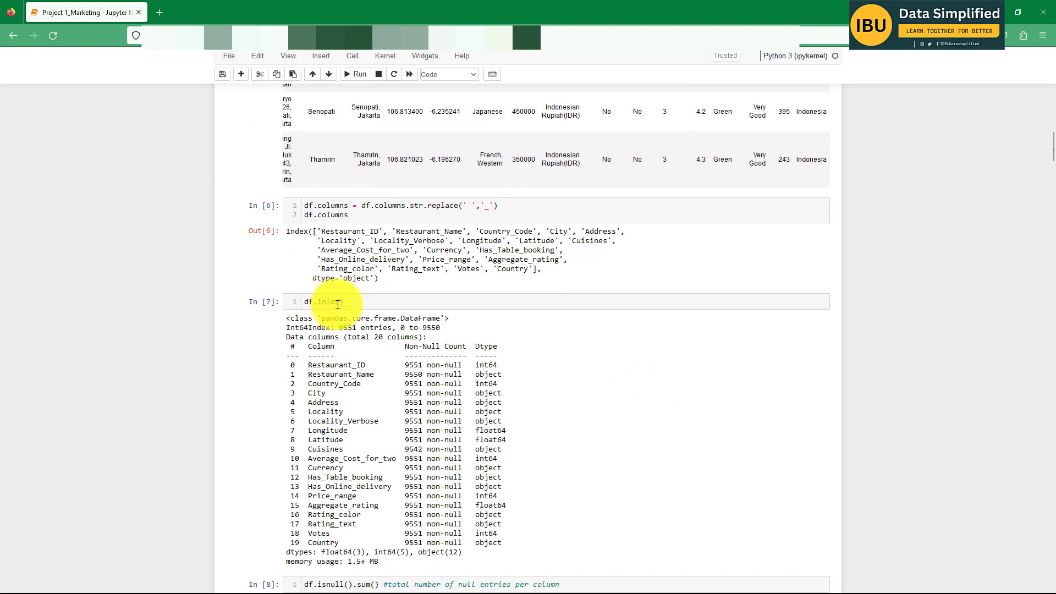
{"action": "scroll", "coordinate": [572, 355], "scroll_direction": "down", "scroll_amount": 1}
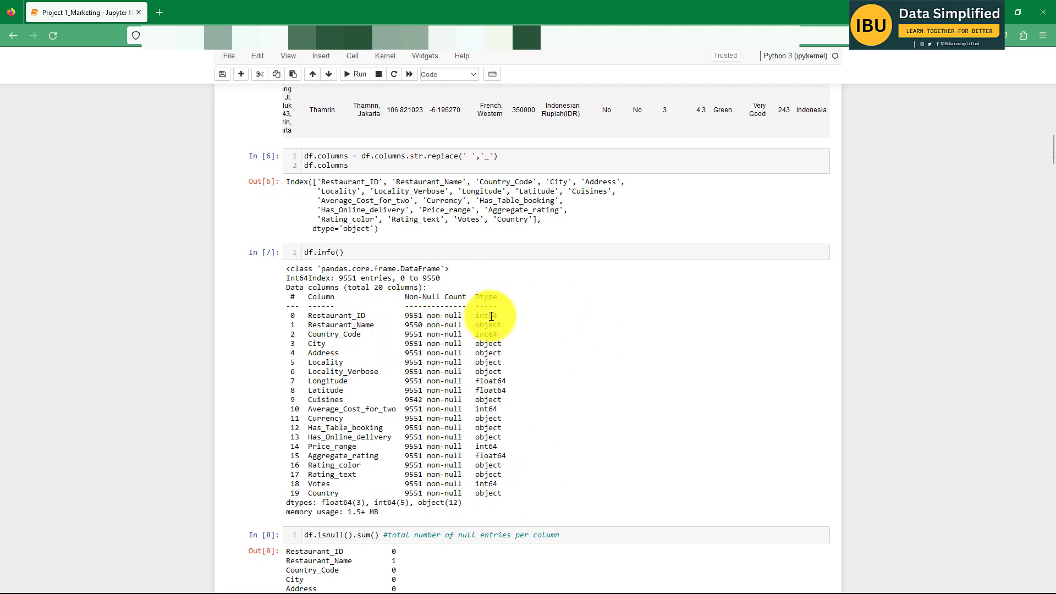
{"action": "scroll", "coordinate": [390, 328], "scroll_direction": "down", "scroll_amount": 1}
{"action": "scroll", "coordinate": [390, 329], "scroll_direction": "down", "scroll_amount": 2}
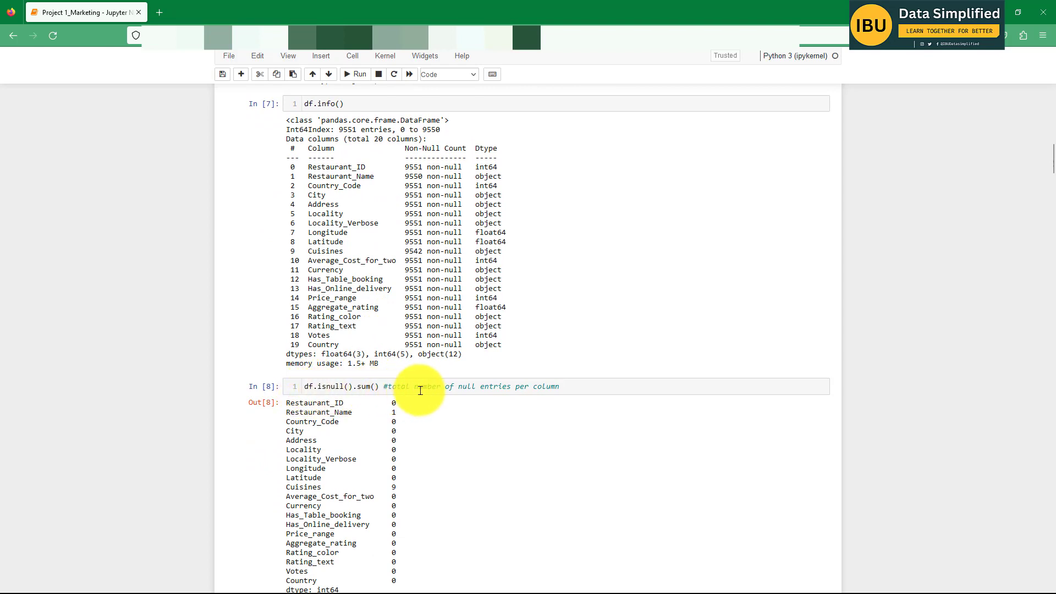
- Examine the df.isnull().sum() cell, highlighting .sum() and the null counts for Restaurant_Name and Cuisines
{"action": "left_click", "coordinate": [375, 386]}
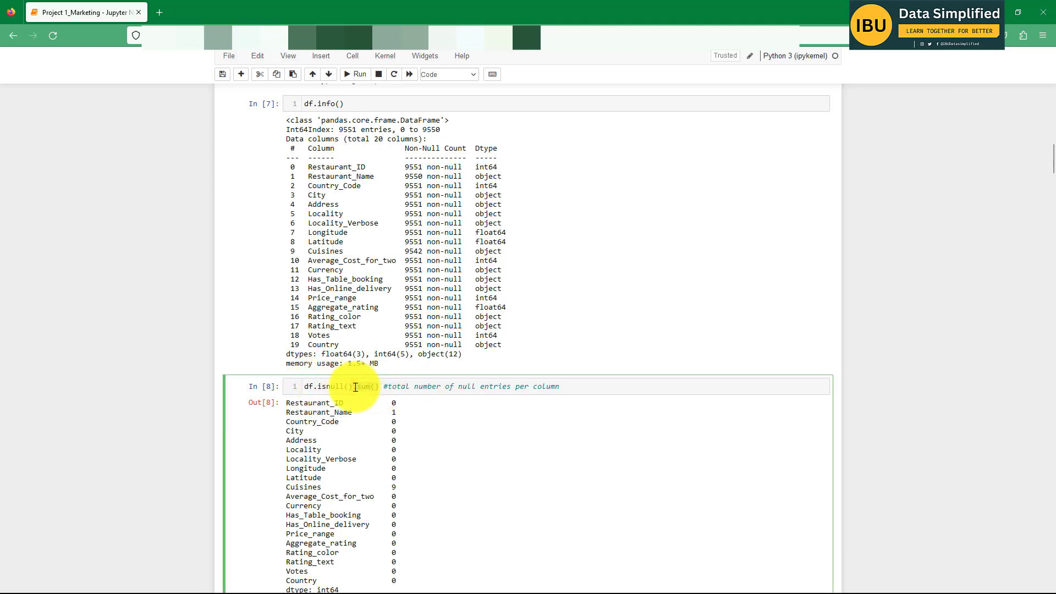
{"action": "left_click_drag", "start_coordinate": [355, 387], "coordinate": [370, 387]}
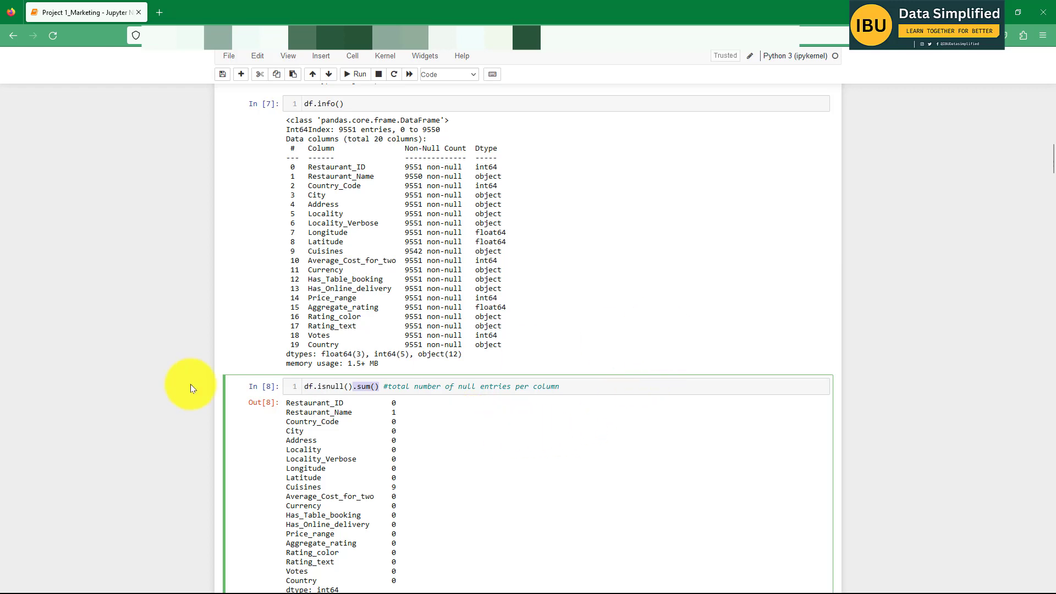
{"action": "scroll", "coordinate": [374, 297], "scroll_direction": "down", "scroll_amount": 3}
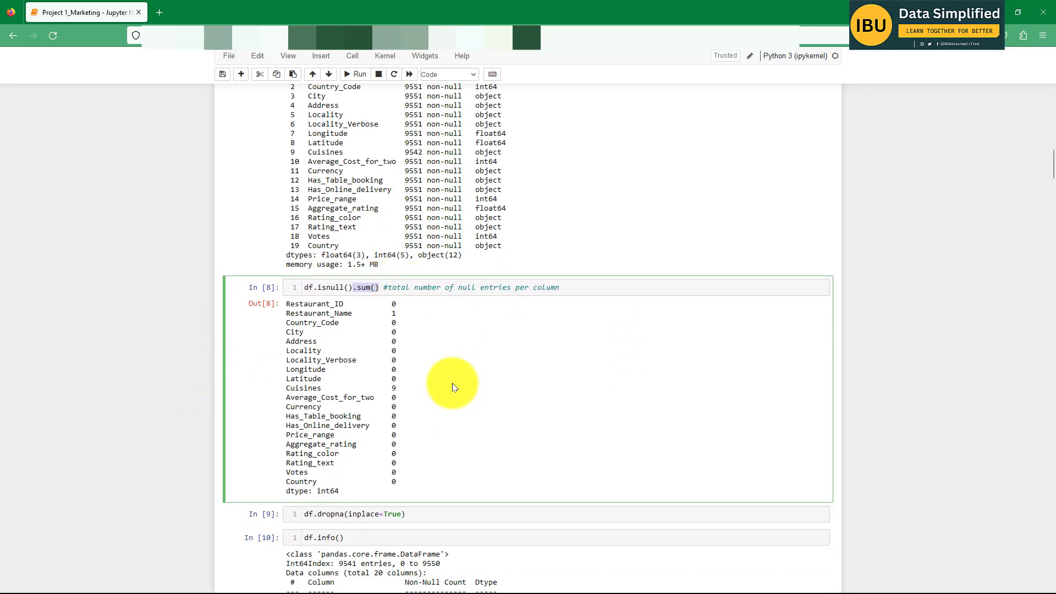
{"action": "left_click_drag", "start_coordinate": [284, 314], "coordinate": [402, 315]}
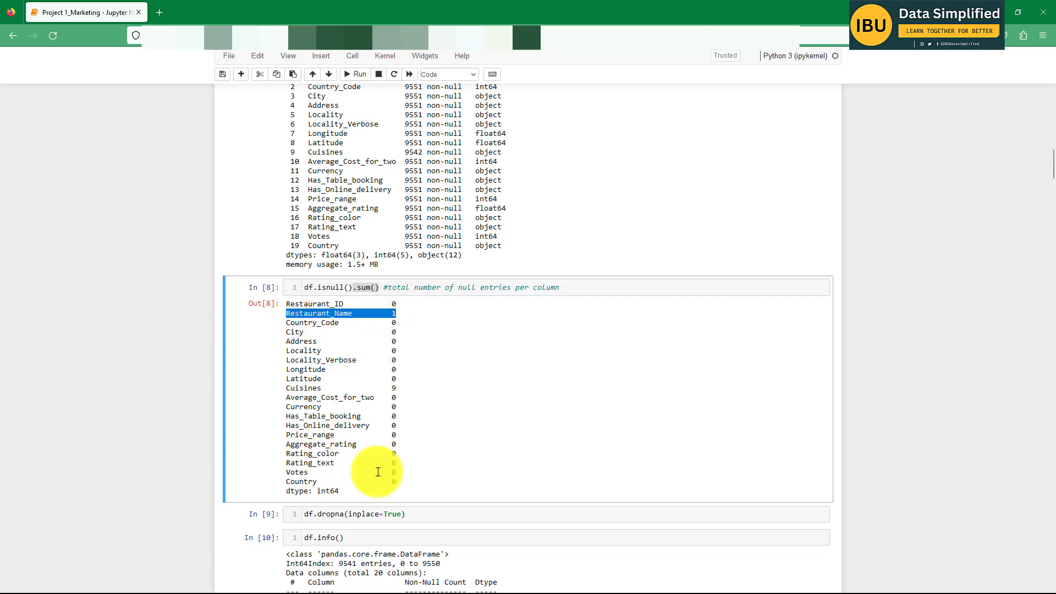
{"action": "left_click_drag", "start_coordinate": [398, 387], "coordinate": [279, 386]}
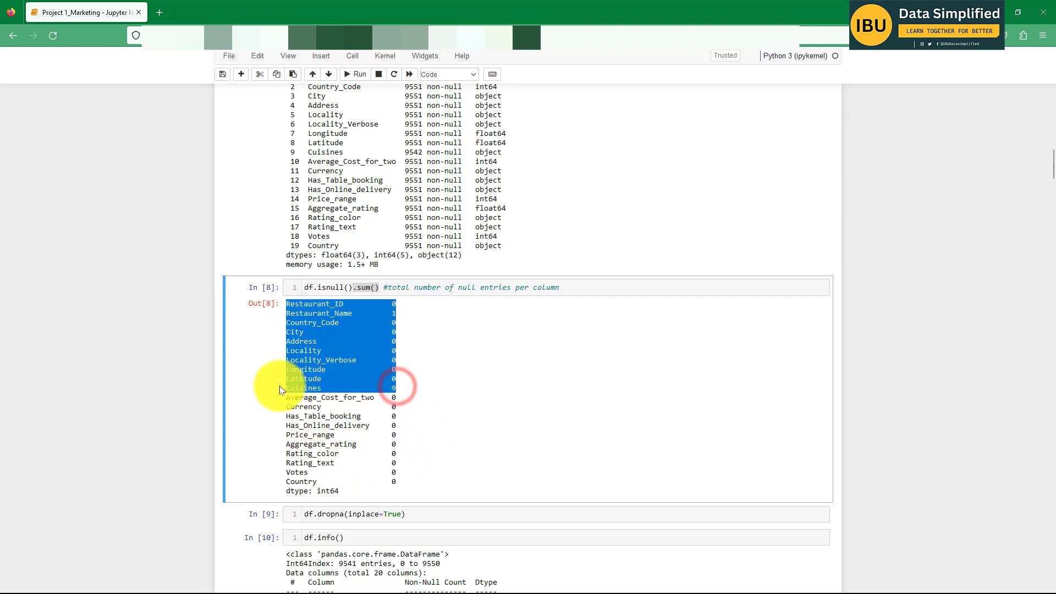
{"action": "left_click", "coordinate": [283, 387]}
{"action": "left_click_drag", "start_coordinate": [401, 387], "coordinate": [284, 387]}
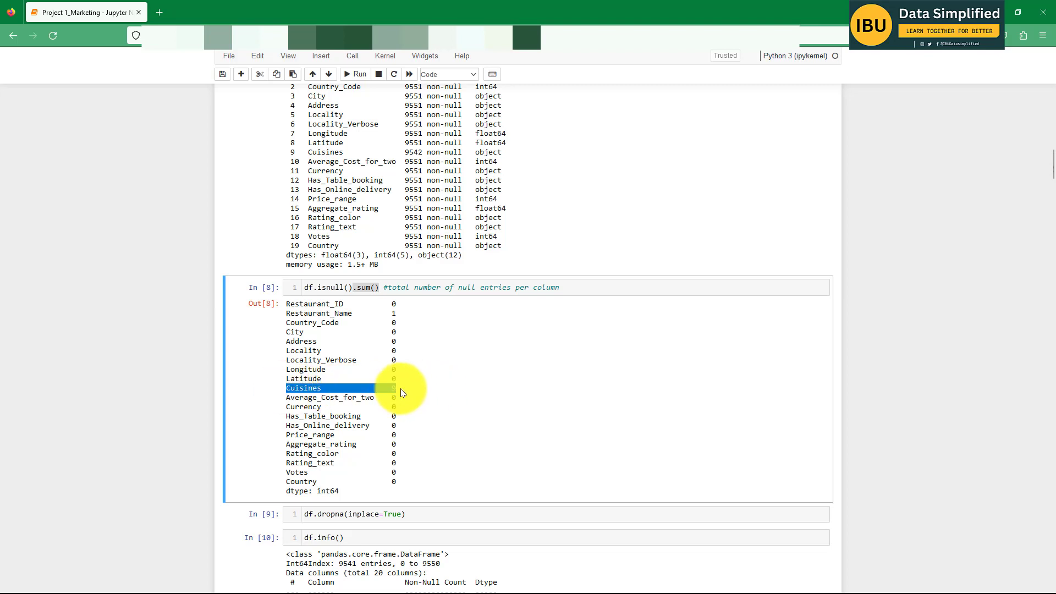
{"action": "scroll", "coordinate": [456, 329], "scroll_direction": "down", "scroll_amount": 1}
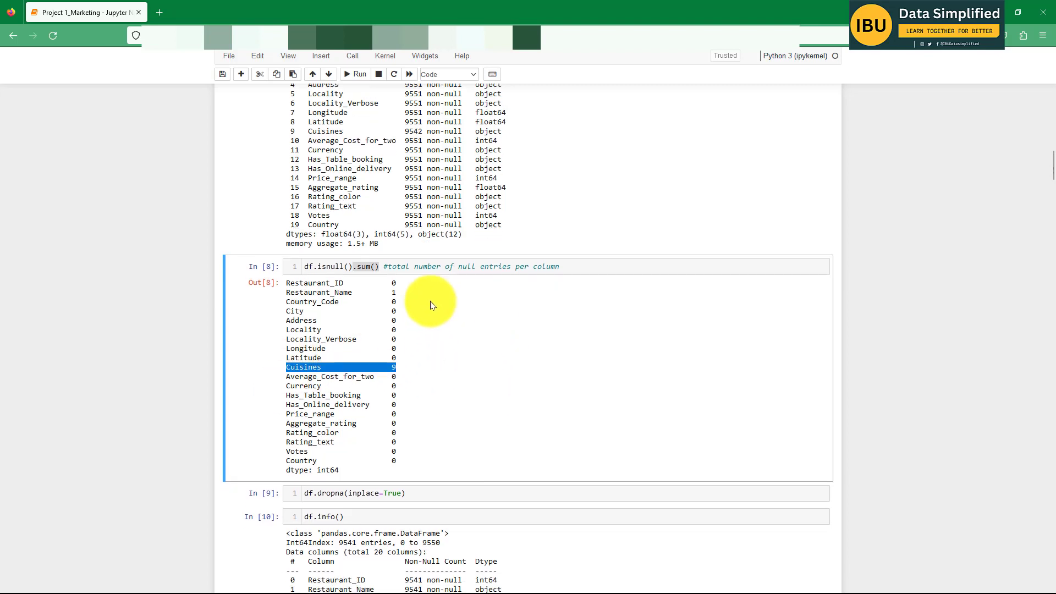
{"action": "scroll", "coordinate": [439, 332], "scroll_direction": "up", "scroll_amount": 1}
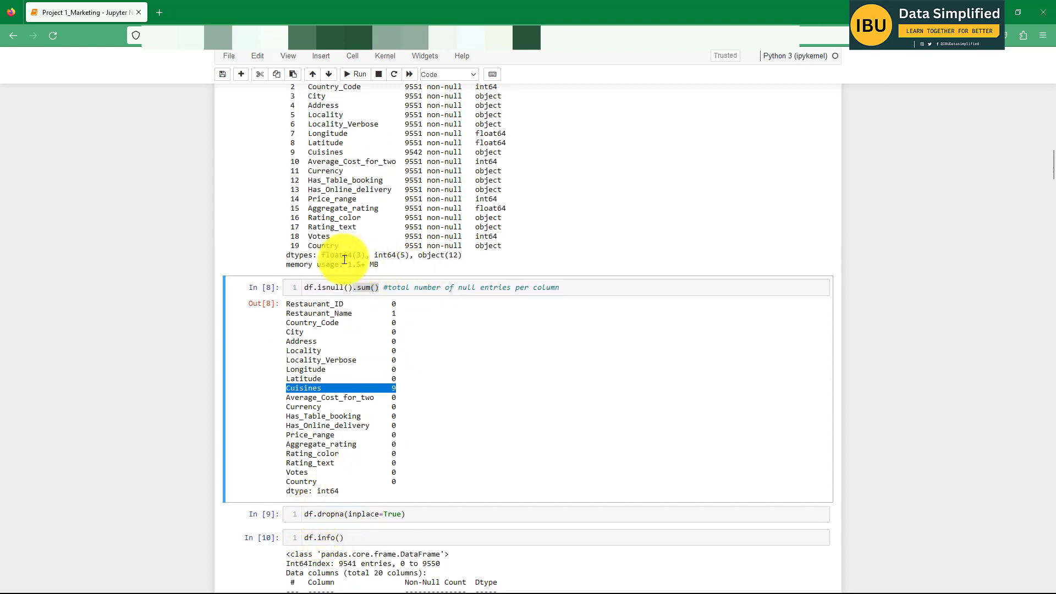
- Compare the non-null counts in the first df.info() output with the null totals for Cuisines and Restaurant_Name
{"action": "scroll", "coordinate": [424, 329], "scroll_direction": "down", "scroll_amount": 2}
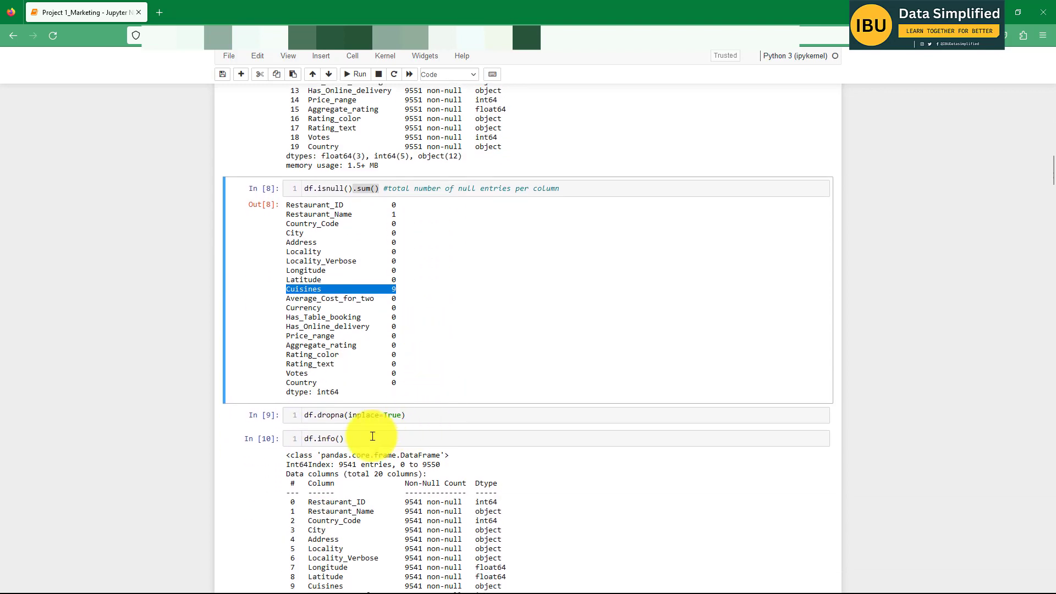
{"action": "scroll", "coordinate": [435, 399], "scroll_direction": "down", "scroll_amount": 3}
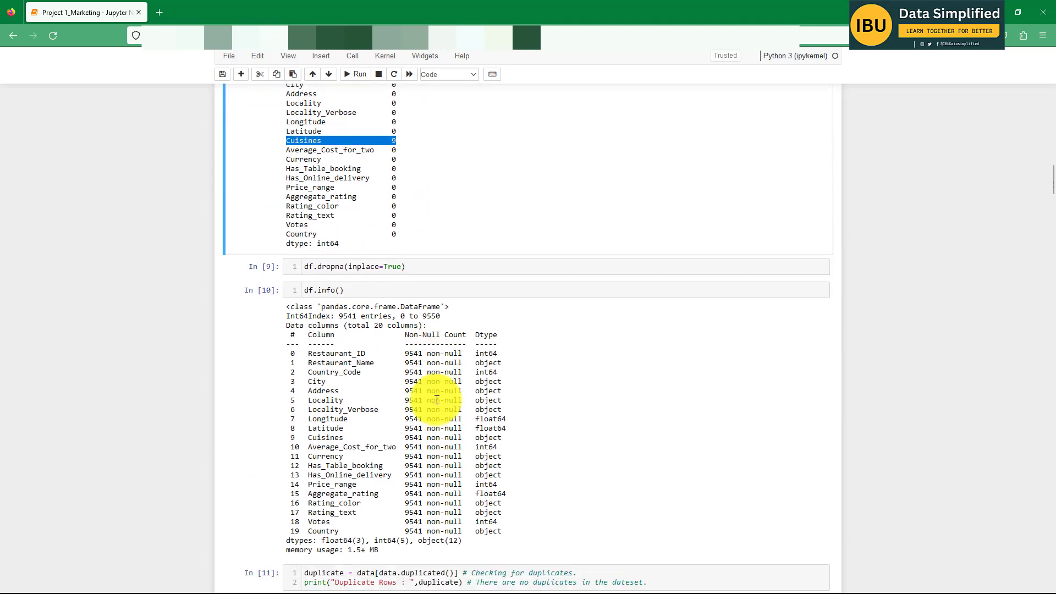
{"action": "scroll", "coordinate": [436, 403], "scroll_direction": "up", "scroll_amount": 8}
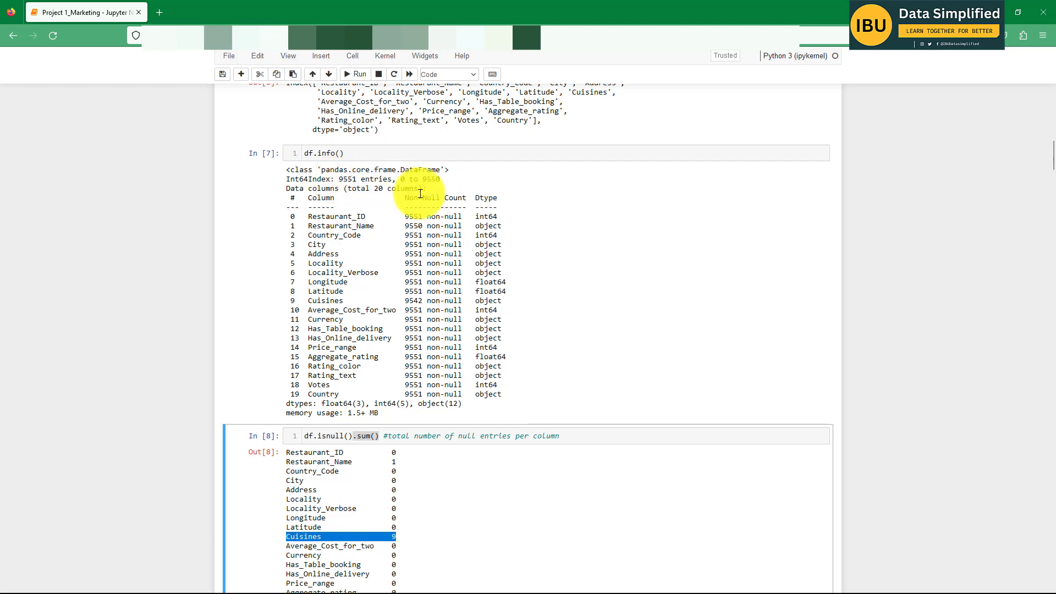
{"action": "double_click", "coordinate": [416, 216]}
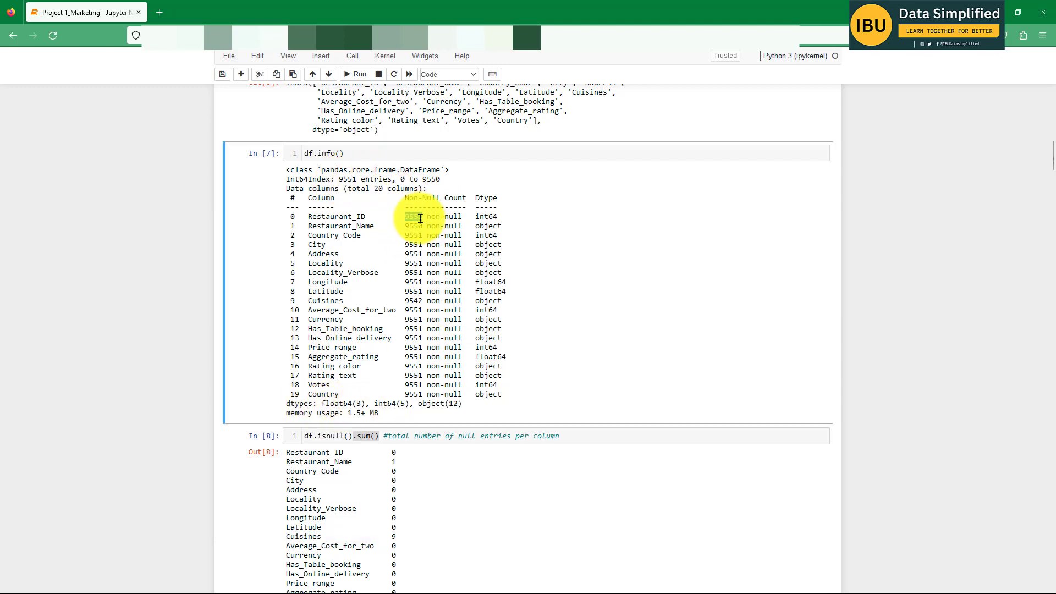
{"action": "scroll", "coordinate": [415, 233], "scroll_direction": "down", "scroll_amount": 2}
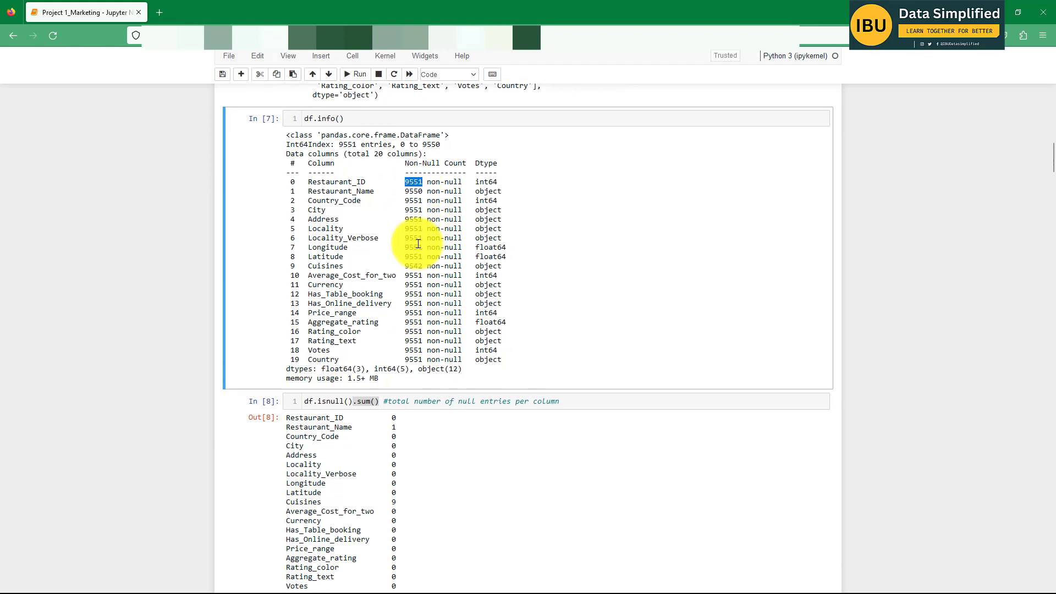
{"action": "scroll", "coordinate": [422, 421], "scroll_direction": "down", "scroll_amount": 2}
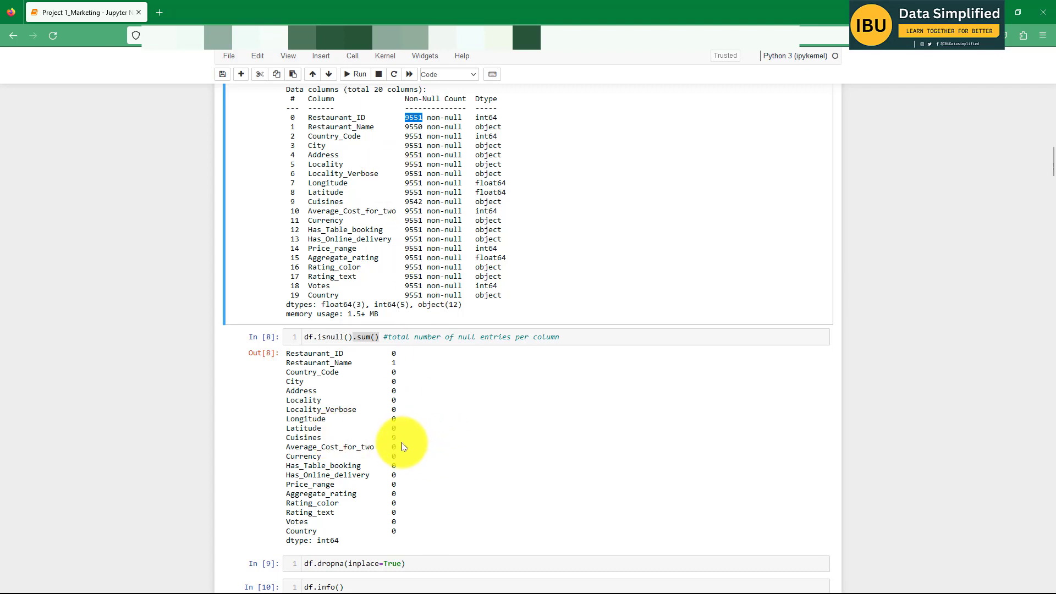
{"action": "left_click_drag", "start_coordinate": [398, 445], "coordinate": [290, 439]}
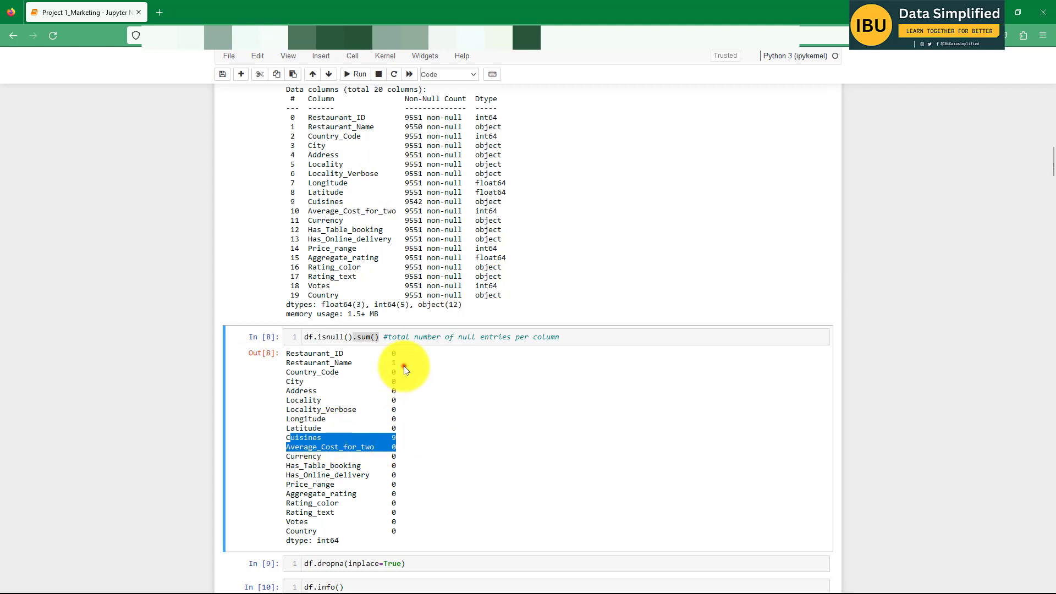
{"action": "left_click_drag", "start_coordinate": [404, 365], "coordinate": [290, 362]}
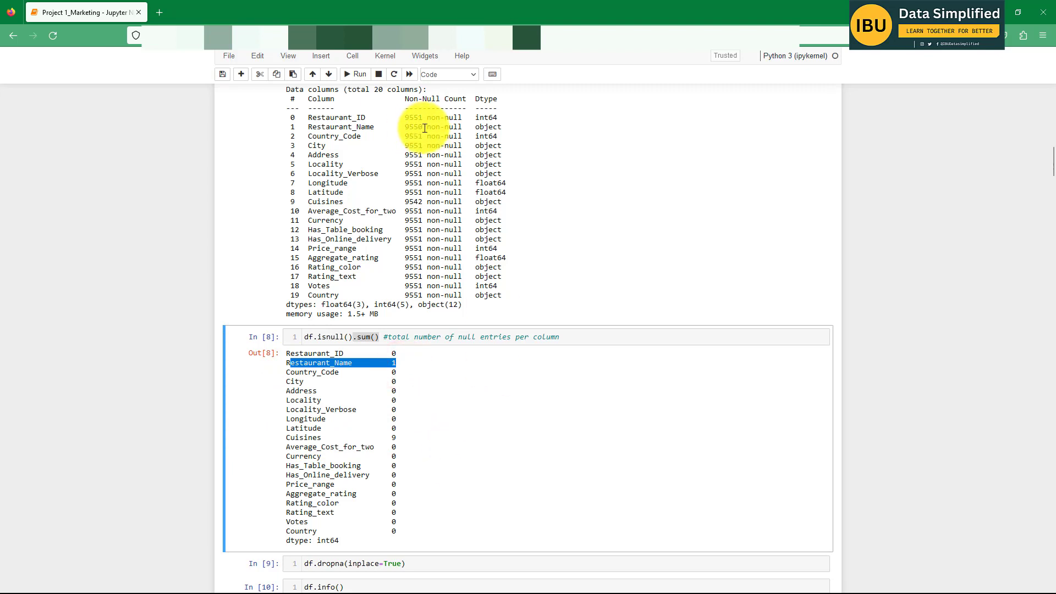
{"action": "scroll", "coordinate": [448, 373], "scroll_direction": "down", "scroll_amount": 3}
{"action": "left_click", "coordinate": [479, 359]}
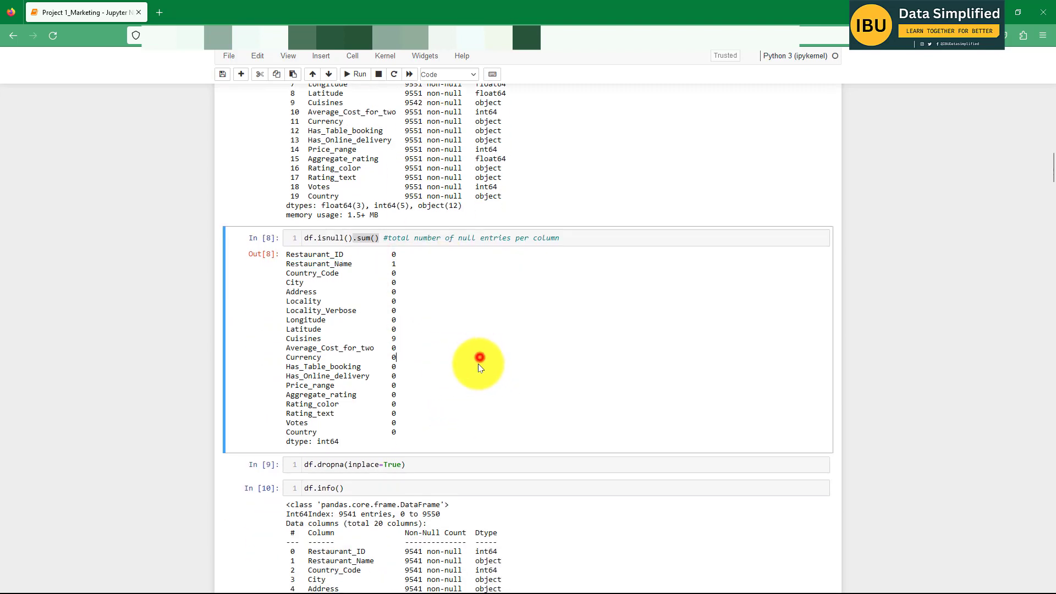
- Review the df.dropna(inplace=True) cell and highlight the non-null counts in the df.info() output that follows it
{"action": "scroll", "coordinate": [449, 319], "scroll_direction": "down", "scroll_amount": 3}
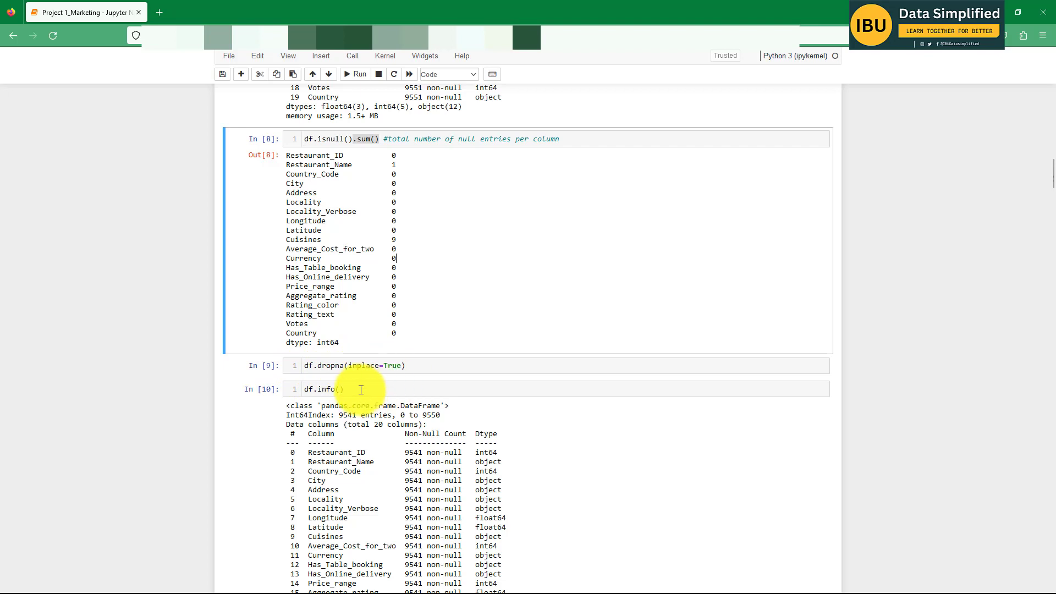
{"action": "left_click_drag", "start_coordinate": [361, 389], "coordinate": [310, 389]}
{"action": "scroll", "coordinate": [389, 347], "scroll_direction": "down", "scroll_amount": 3}
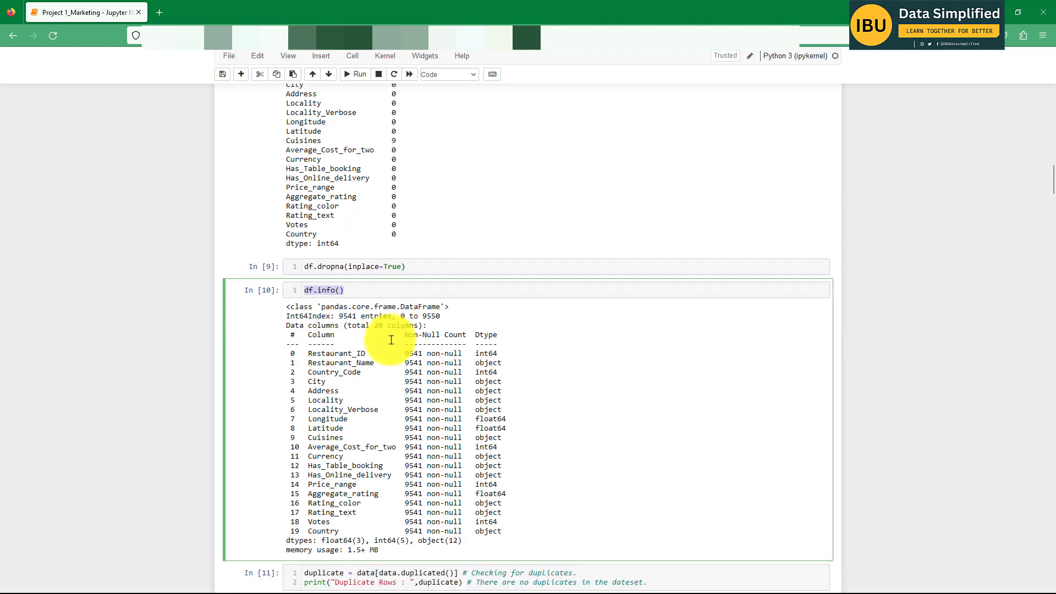
{"action": "left_click_drag", "start_coordinate": [403, 354], "coordinate": [423, 531]}
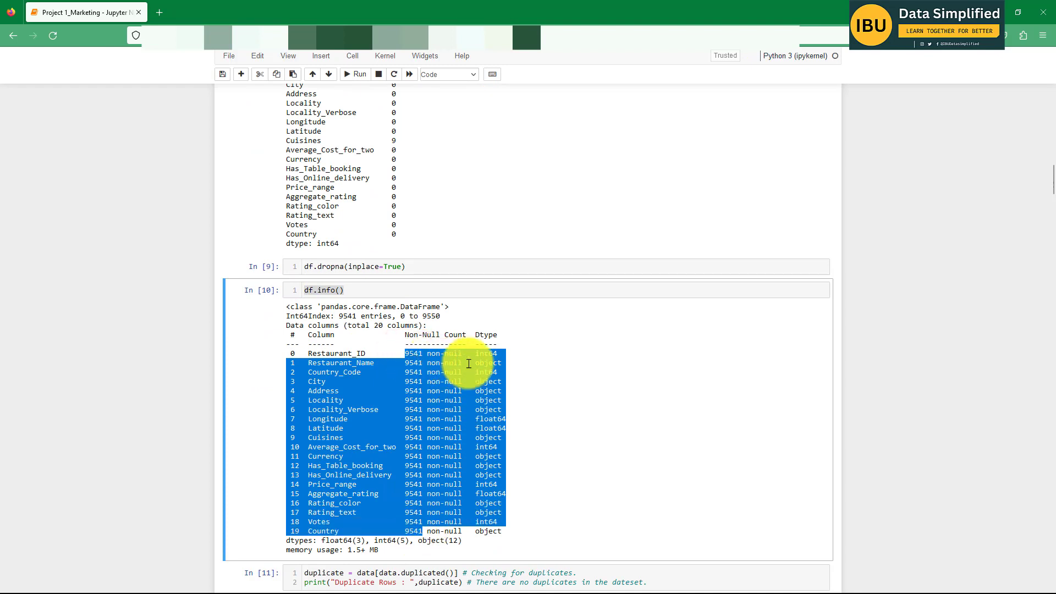
{"action": "left_click", "coordinate": [576, 361]}
- Examine the cell that checks for duplicates with data.duplicated() and highlight its printed result
{"action": "scroll", "coordinate": [414, 306], "scroll_direction": "down", "scroll_amount": 3}
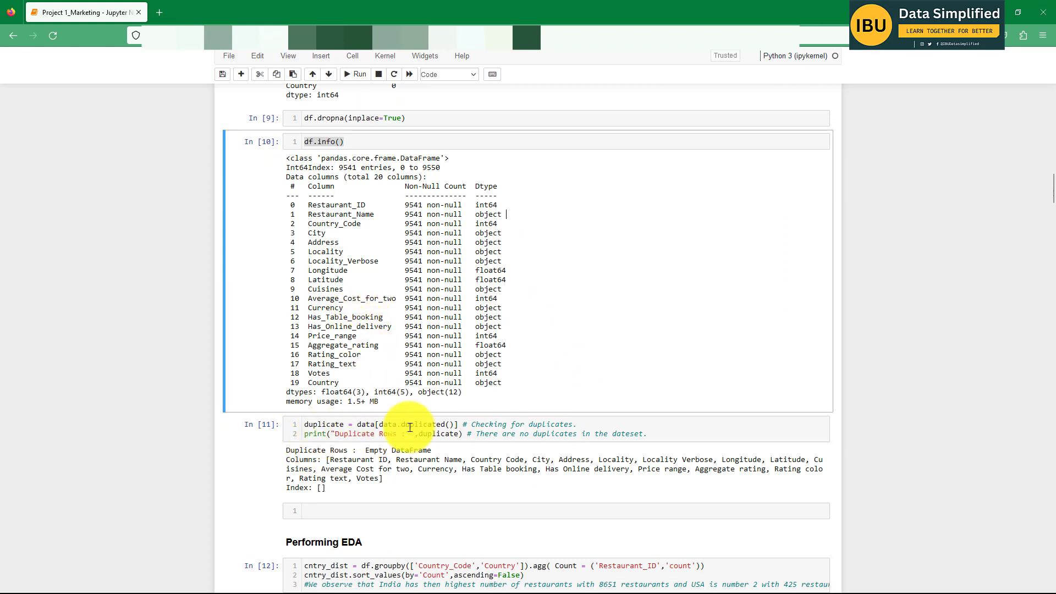
{"action": "left_click_drag", "start_coordinate": [302, 424], "coordinate": [358, 450]}
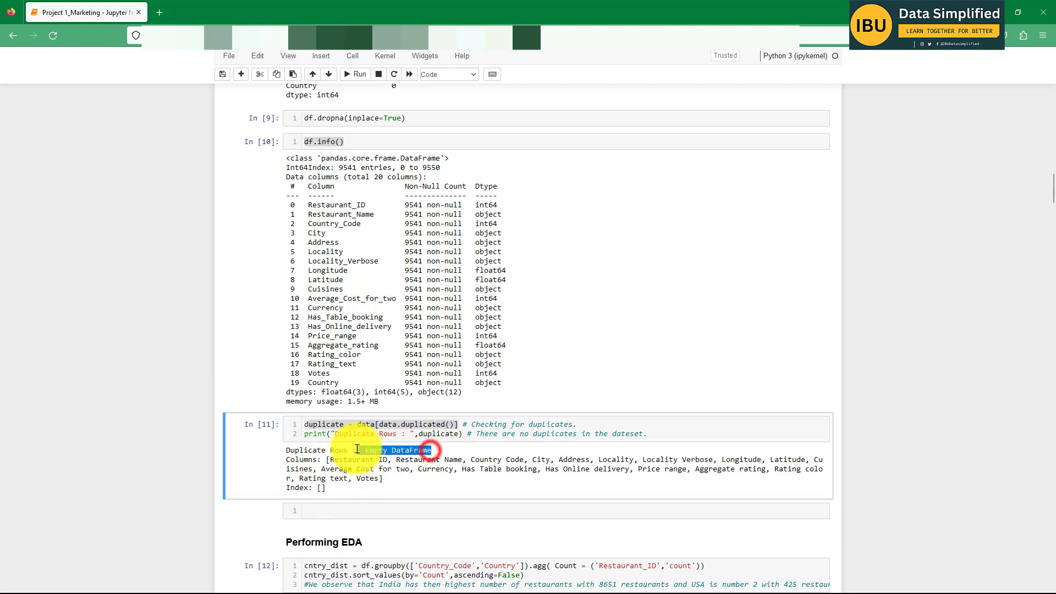
{"action": "left_click", "coordinate": [595, 375]}
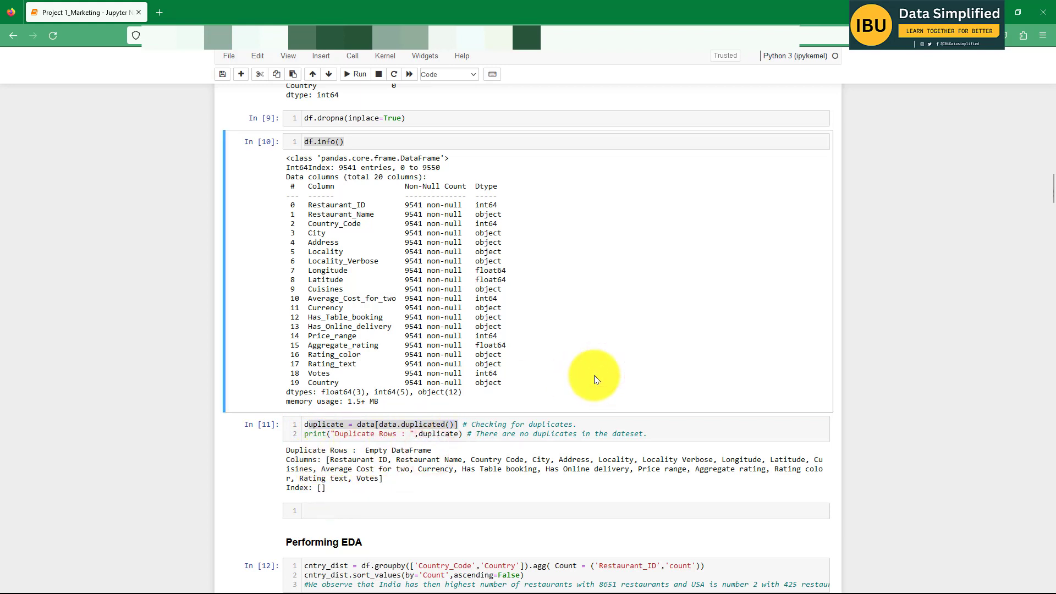
{"action": "scroll", "coordinate": [541, 301], "scroll_direction": "down", "scroll_amount": 1}
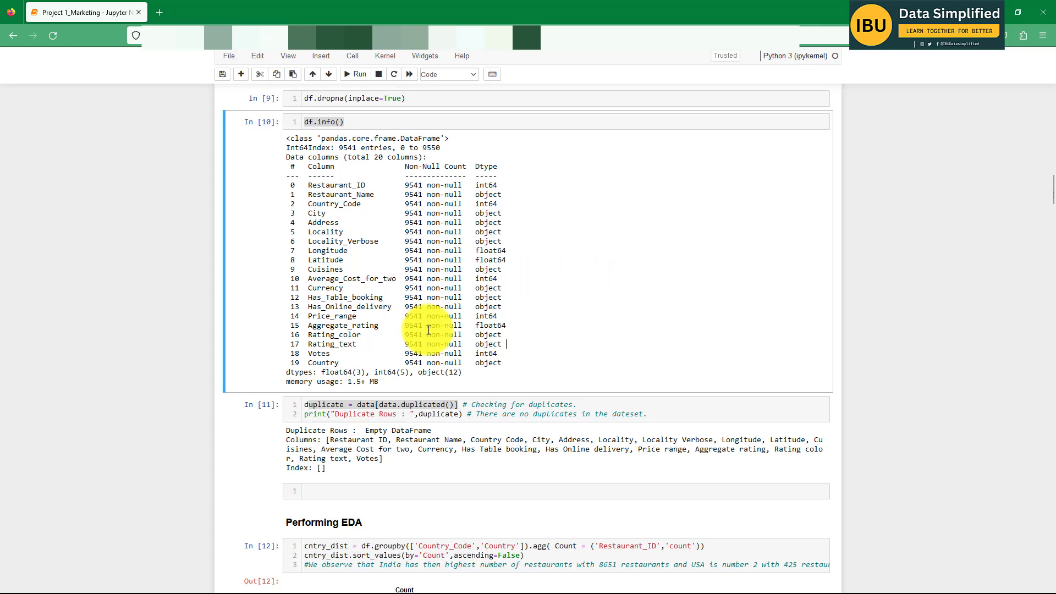
- Switch from the notebook to Tableau Public and bring the Project 1 restaurant dashboard in front of the file window
{"action": "scroll", "coordinate": [510, 335], "scroll_direction": "up", "scroll_amount": 4}
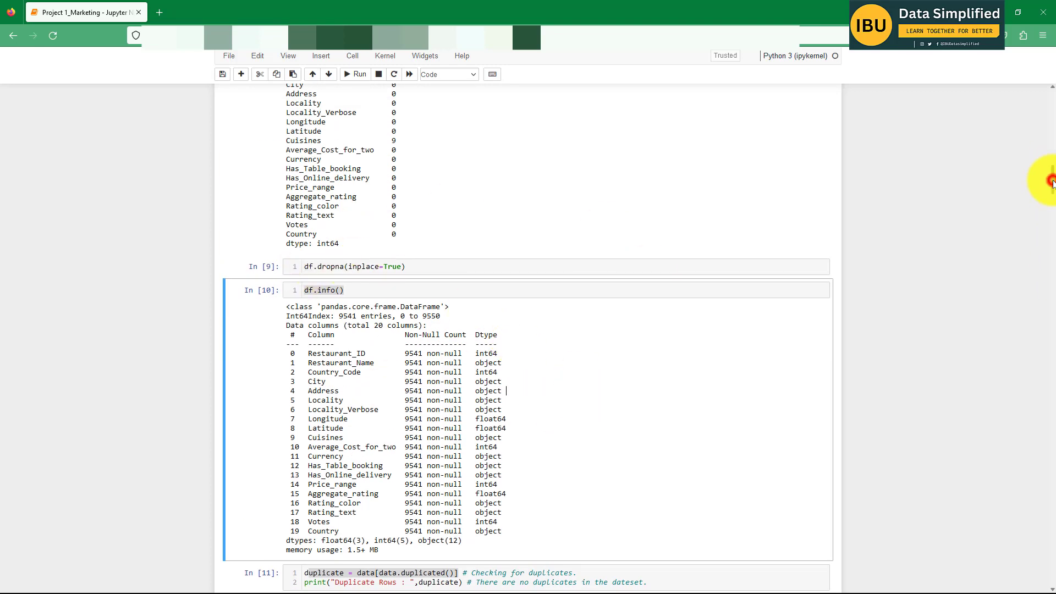
{"action": "left_click_drag", "start_coordinate": [1052, 182], "coordinate": [1017, 143]}
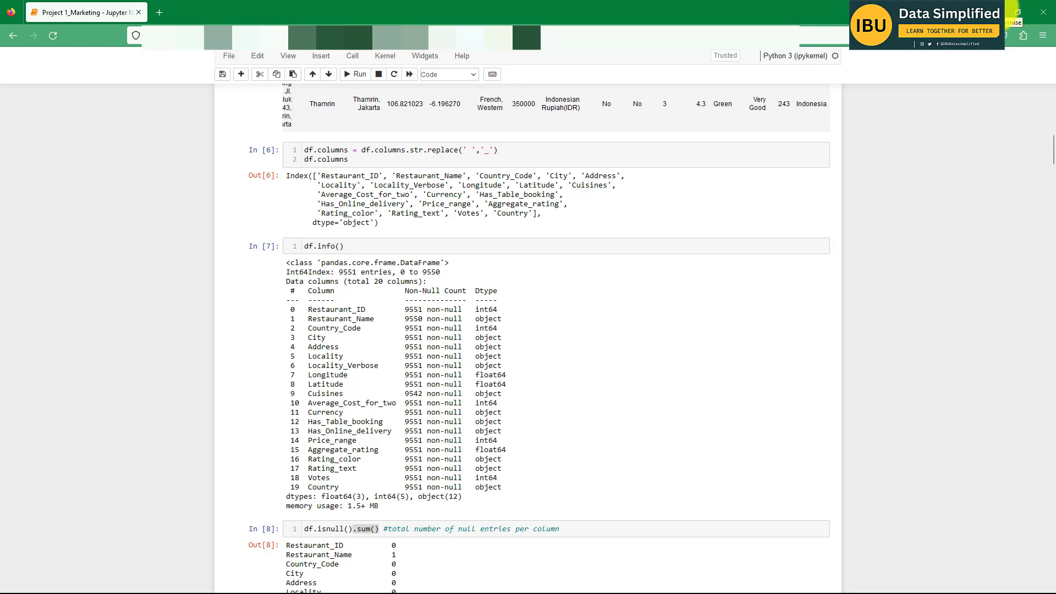
{"action": "left_click", "coordinate": [1018, 12]}
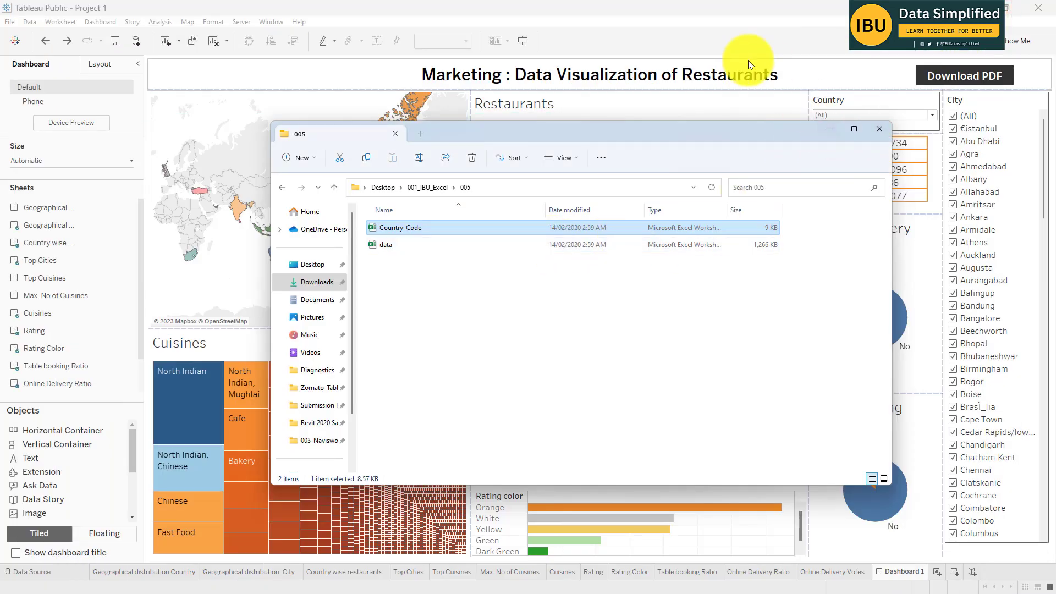
{"action": "left_click", "coordinate": [813, 71]}
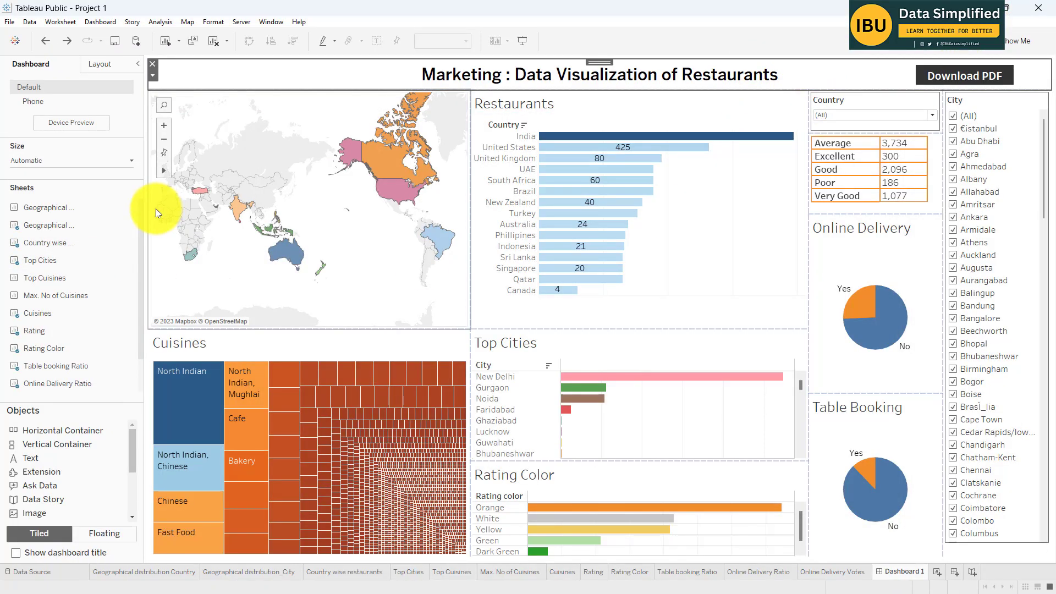
- Try to open the workbook's data source, display the Geographical distribution Country worksheet, and dismiss the request to locate the data file
{"action": "mouse_move", "coordinate": [137, 249]}
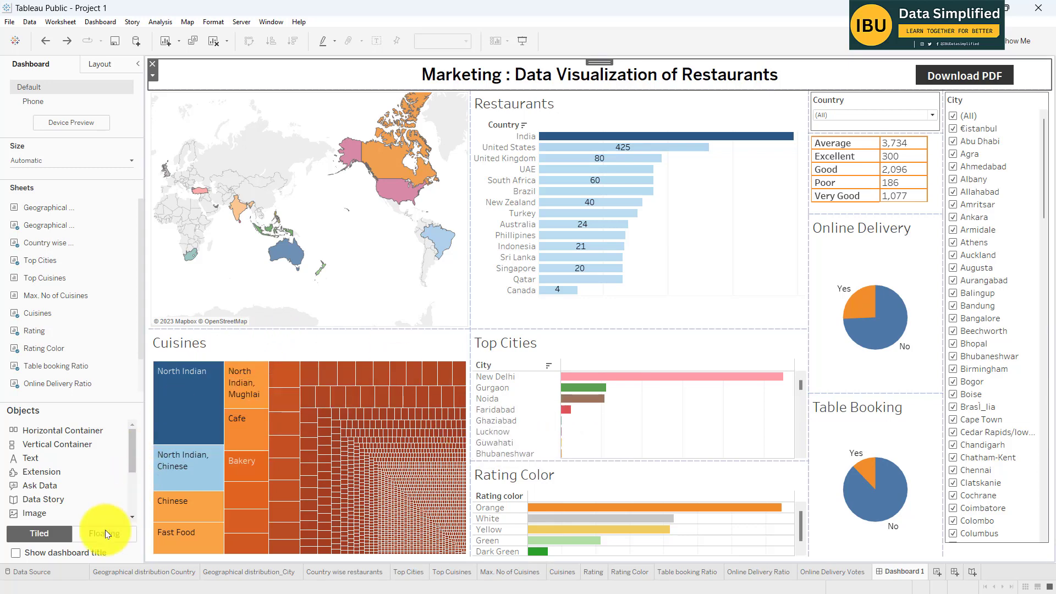
{"action": "left_click", "coordinate": [28, 572]}
{"action": "key", "text": "Escape"}
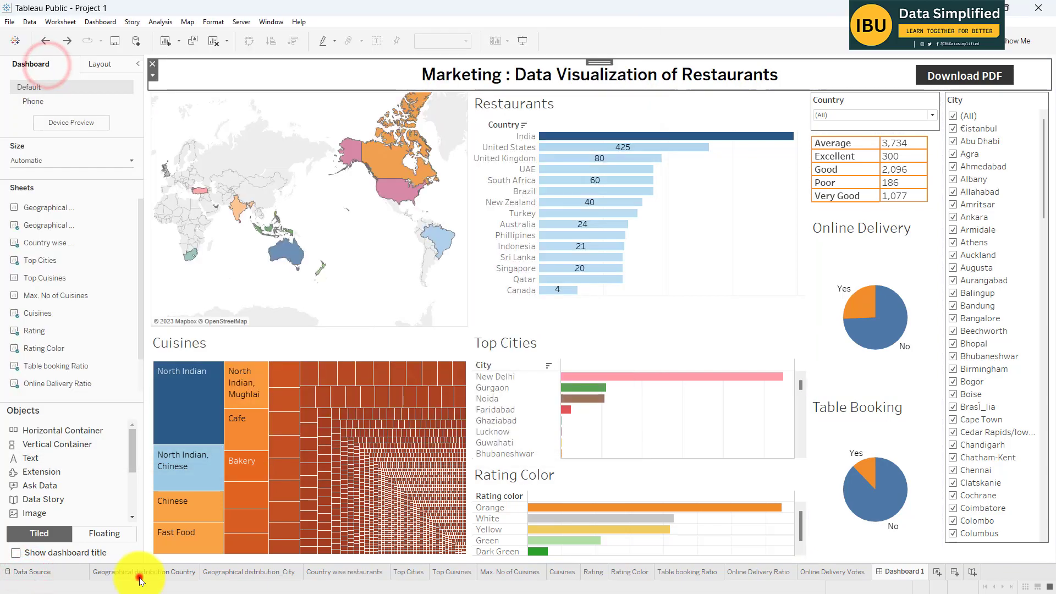
{"action": "left_click", "coordinate": [141, 572]}
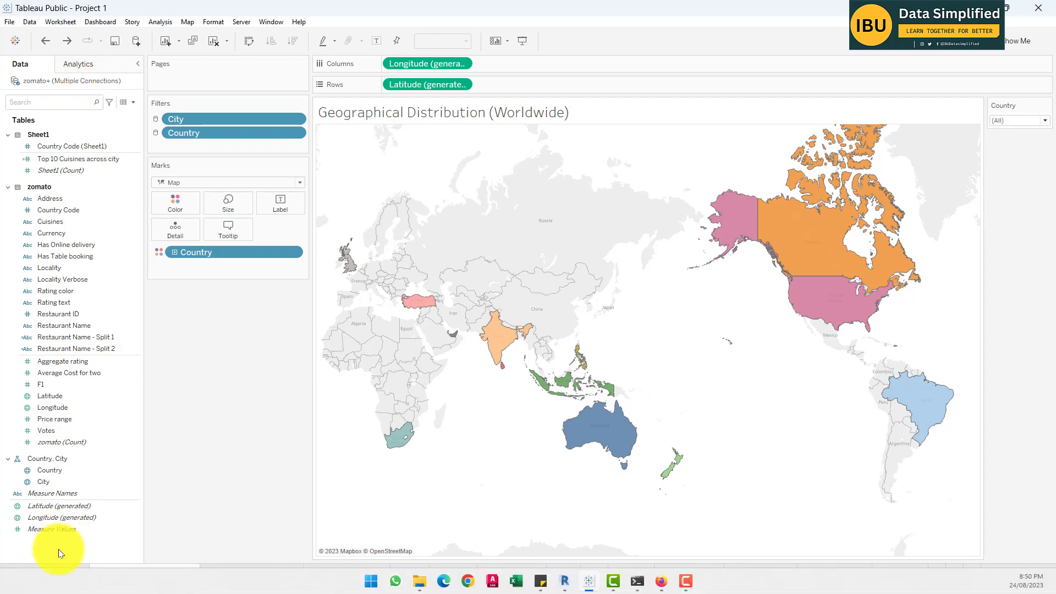
{"action": "left_click", "coordinate": [49, 572]}
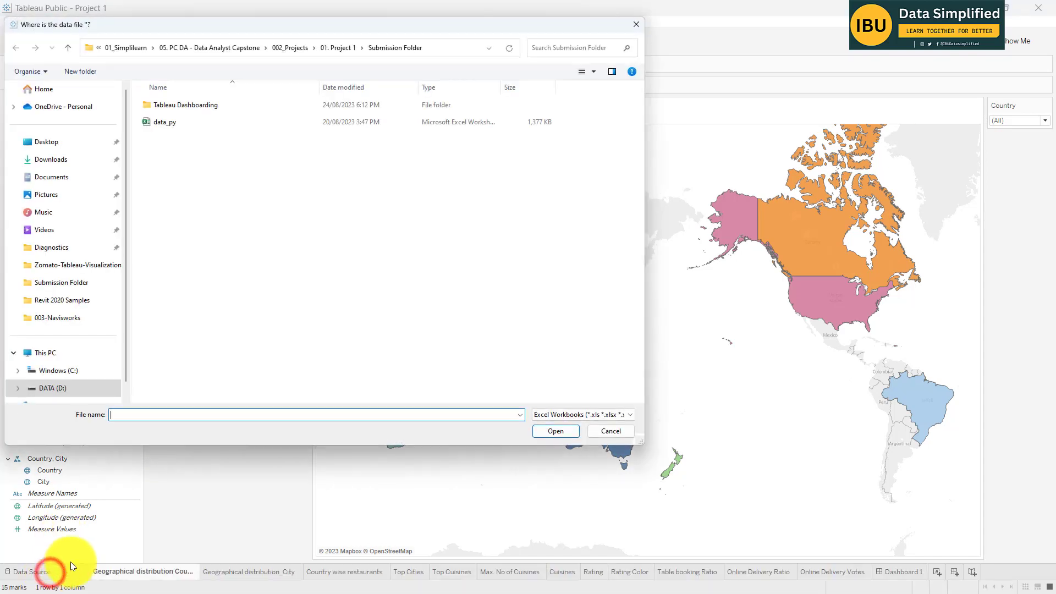
{"action": "left_click", "coordinate": [636, 25]}
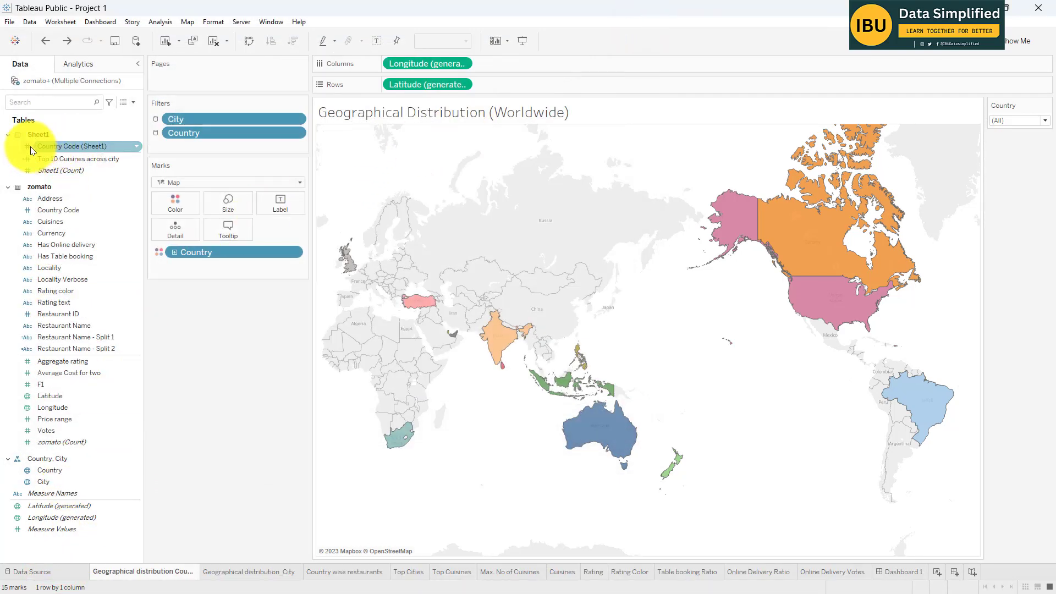
- Look over the worksheet's analytics options and data fields, and review the Country filter's choices while keeping it at (All)
{"action": "left_click", "coordinate": [79, 63]}
{"action": "left_click", "coordinate": [52, 64]}
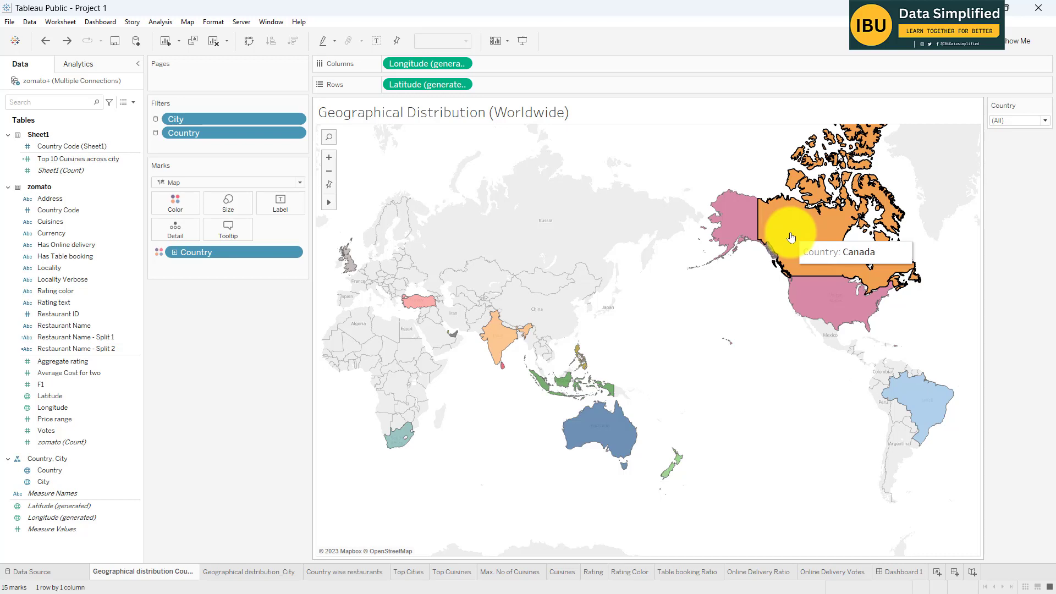
{"action": "left_click", "coordinate": [1032, 122]}
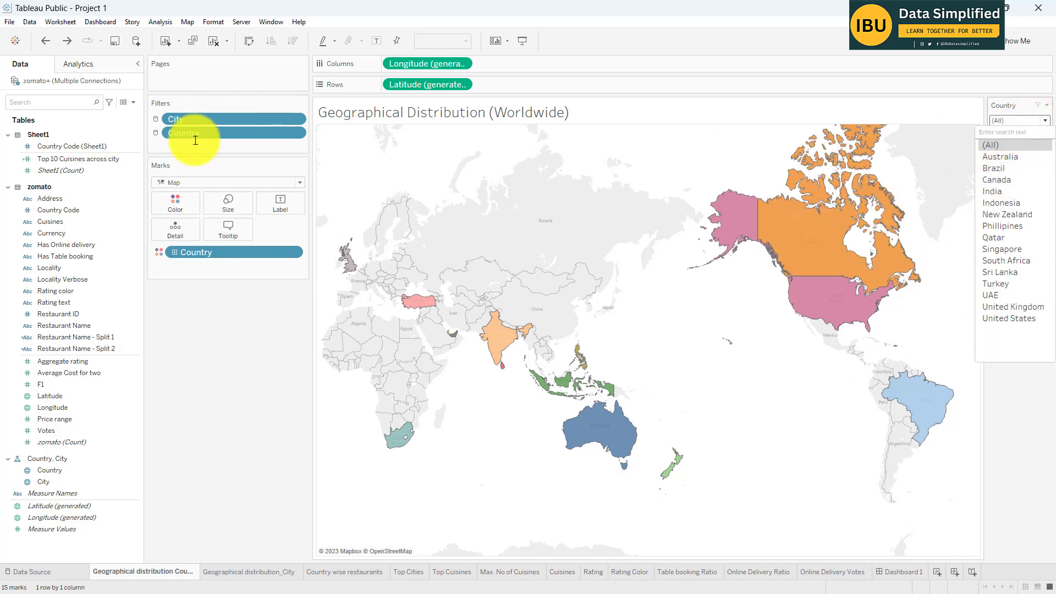
{"action": "left_click", "coordinate": [1006, 148]}
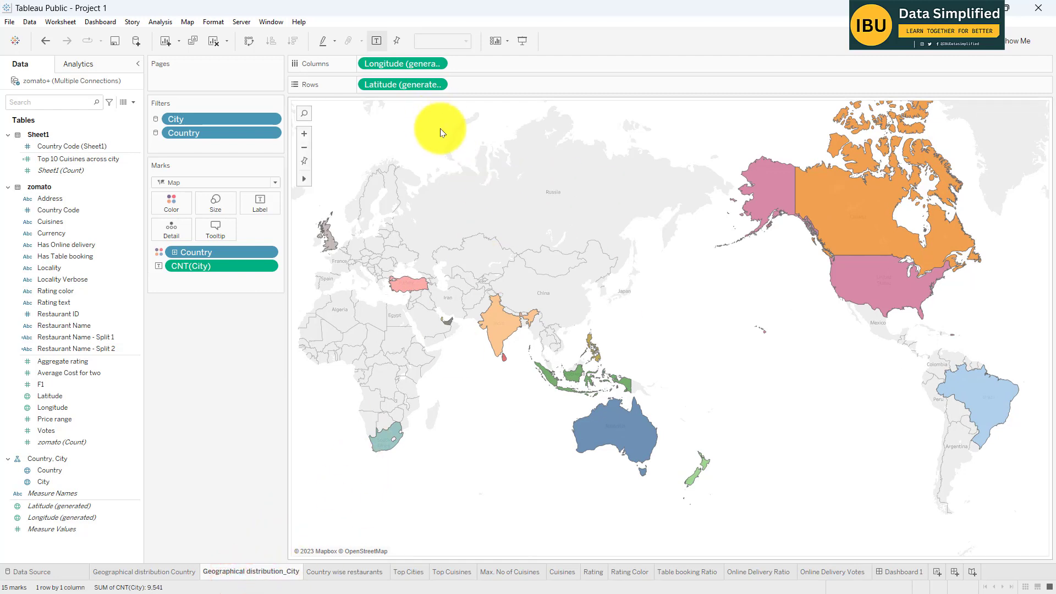
- Compare India's details on the Geographical distribution_City map with its bar in the Country wise restaurants chart
{"action": "mouse_move", "coordinate": [488, 317]}
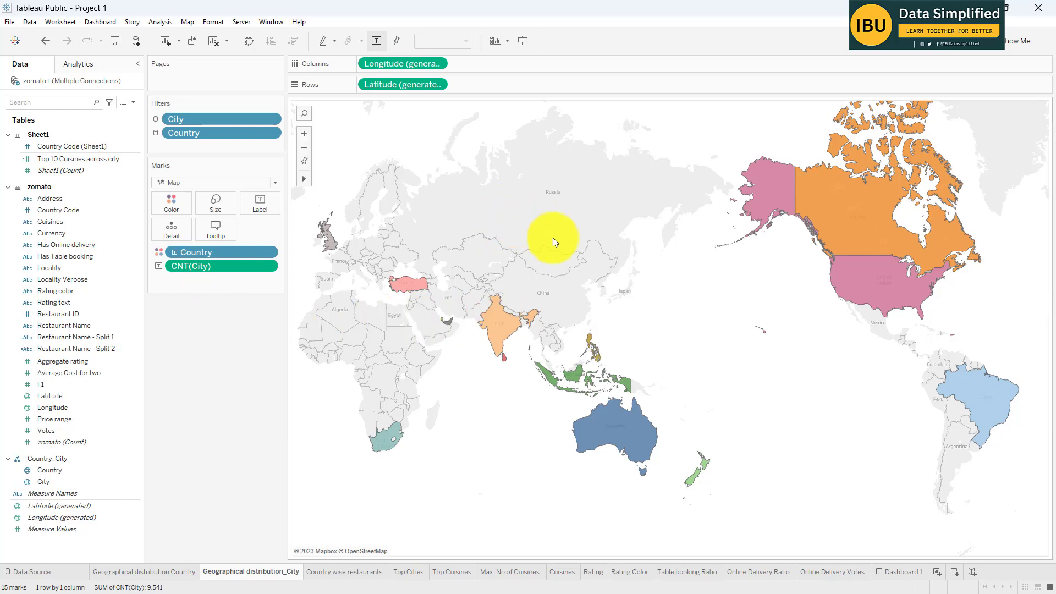
{"action": "left_click", "coordinate": [346, 572]}
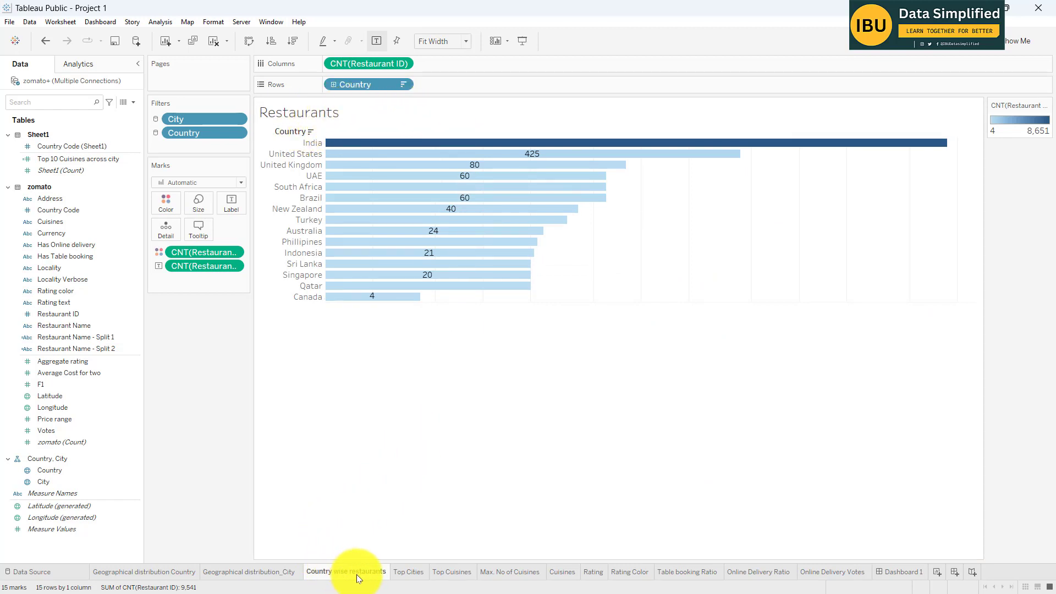
{"action": "mouse_move", "coordinate": [595, 145]}
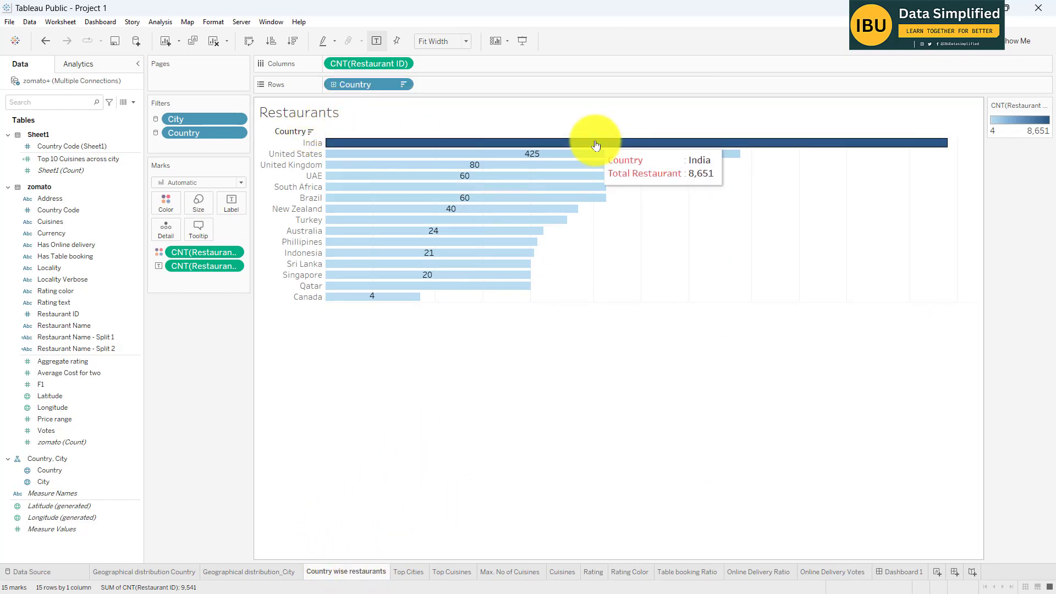
{"action": "left_click", "coordinate": [264, 571]}
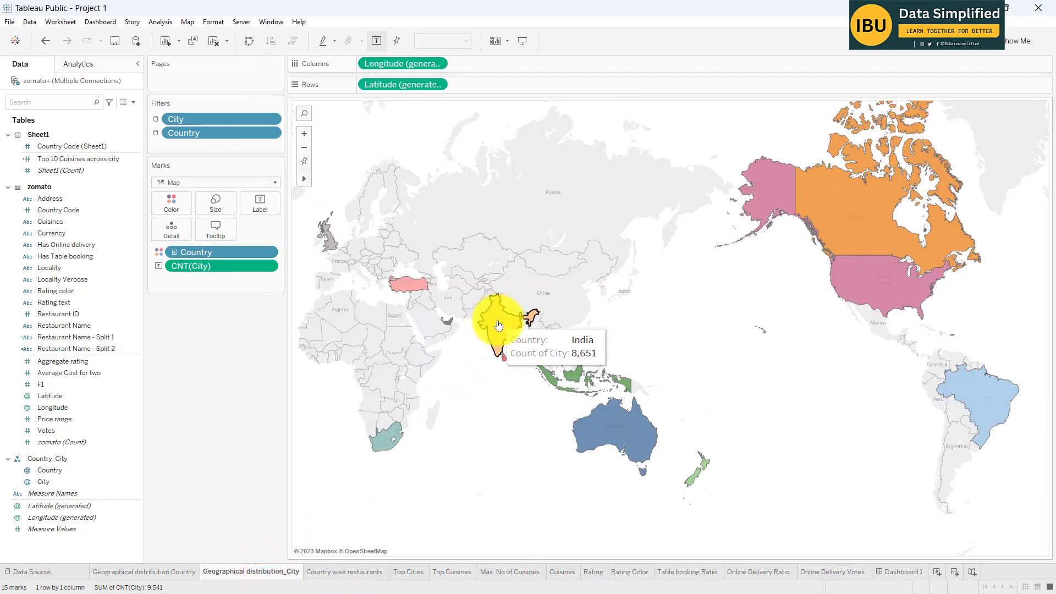
- Examine the bars for Brazil and New Zealand in the Country wise restaurants chart, and sort the countries in descending order
{"action": "left_click", "coordinate": [324, 572]}
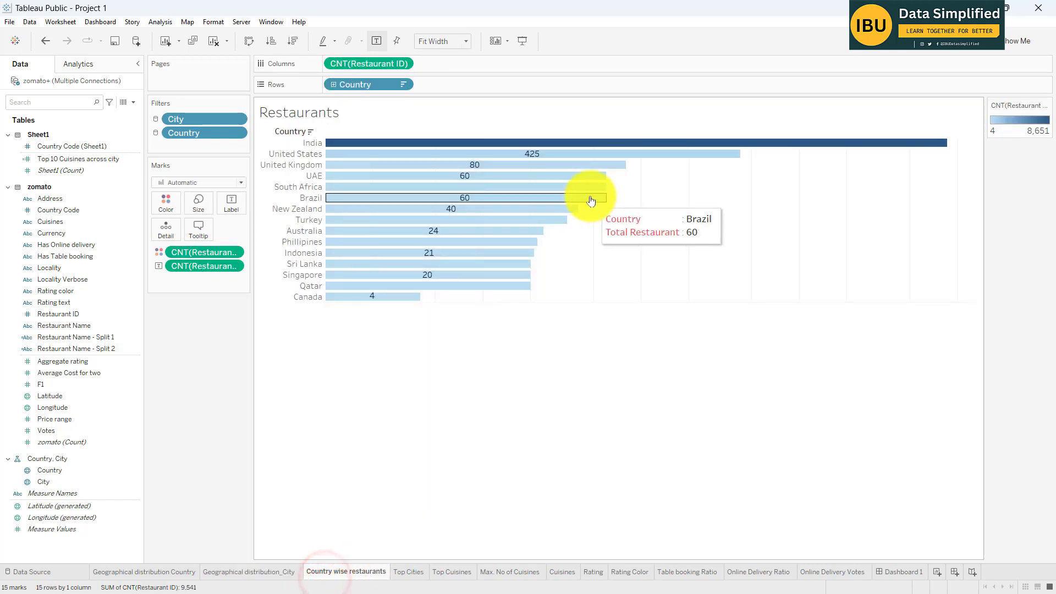
{"action": "mouse_move", "coordinate": [489, 209]}
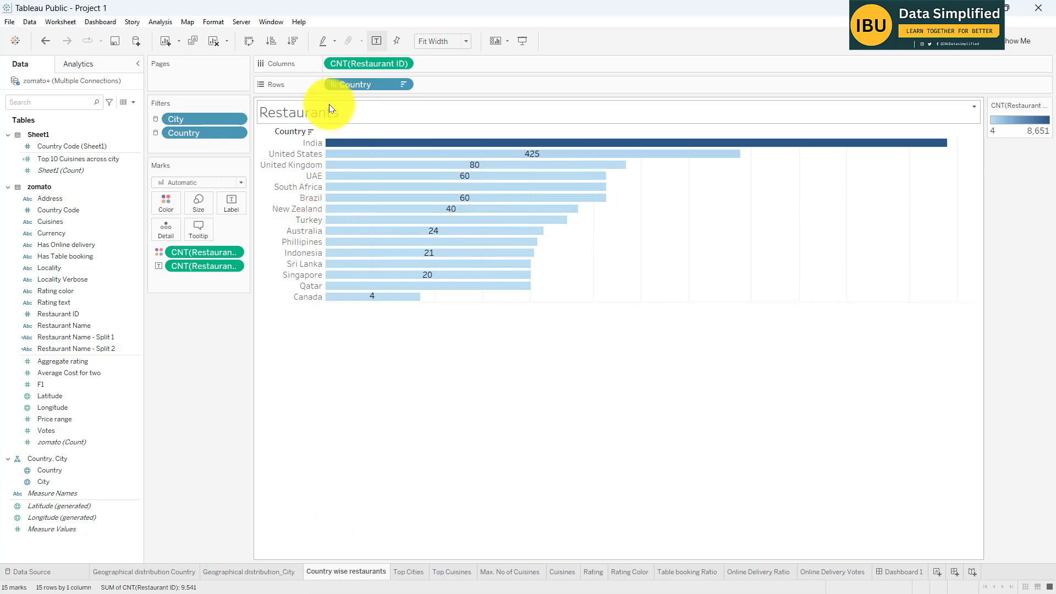
{"action": "left_click", "coordinate": [291, 40]}
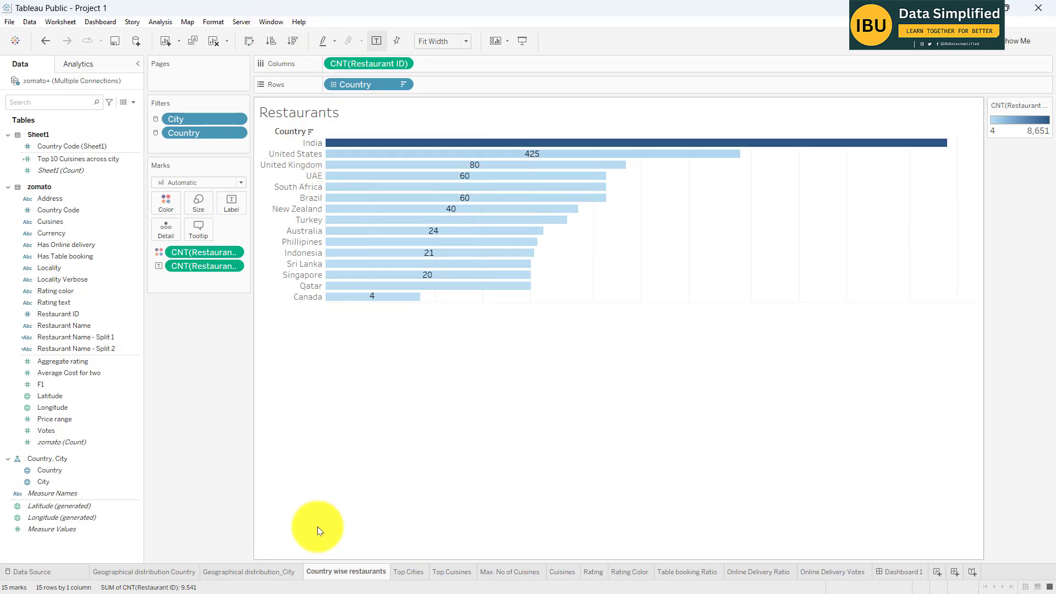
- Examine the Top Cities chart, inspecting the New Delhi bar and looking through the full list of cities
{"action": "left_click", "coordinate": [417, 573]}
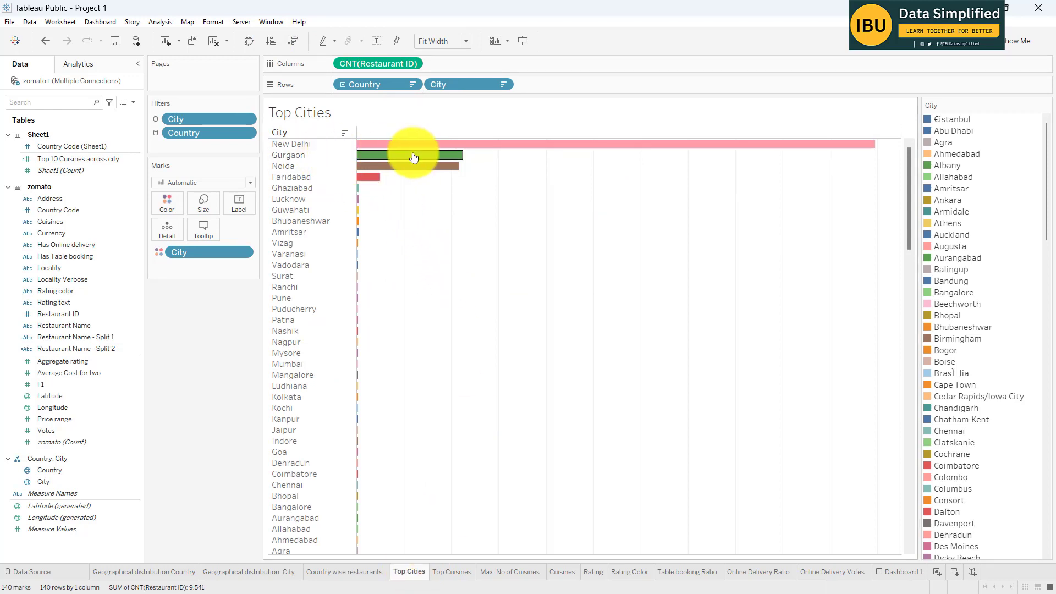
{"action": "mouse_move", "coordinate": [389, 144]}
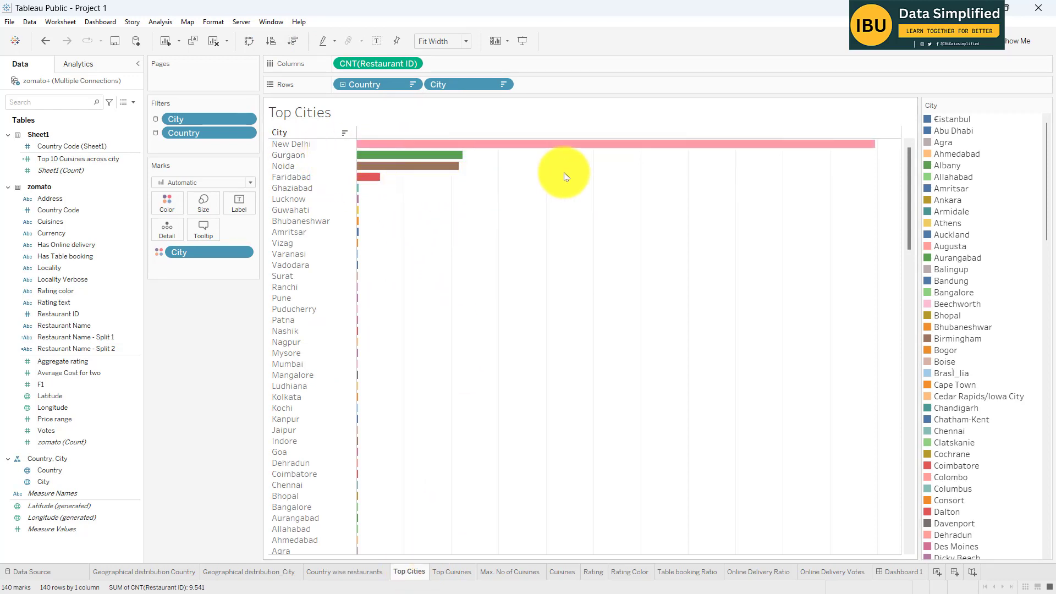
{"action": "mouse_move", "coordinate": [583, 150]}
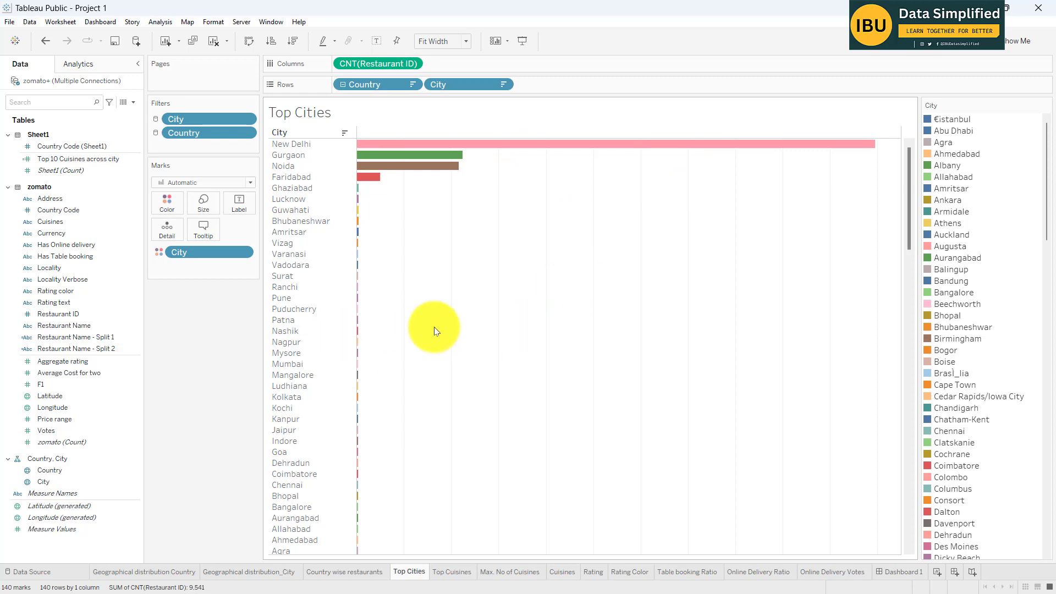
{"action": "scroll", "coordinate": [434, 332], "scroll_direction": "down", "scroll_amount": 12}
{"action": "scroll", "coordinate": [555, 357], "scroll_direction": "up", "scroll_amount": 12}
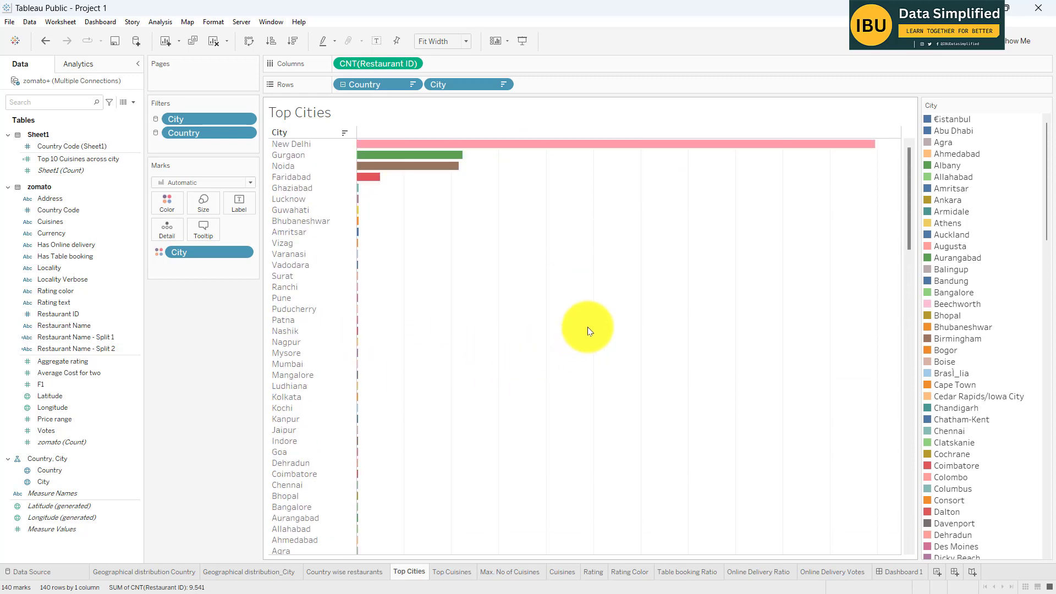
- Examine the Top Cuisines chart by city and inspect the details of the Noida and New Delhi bars
{"action": "left_click", "coordinate": [462, 570]}
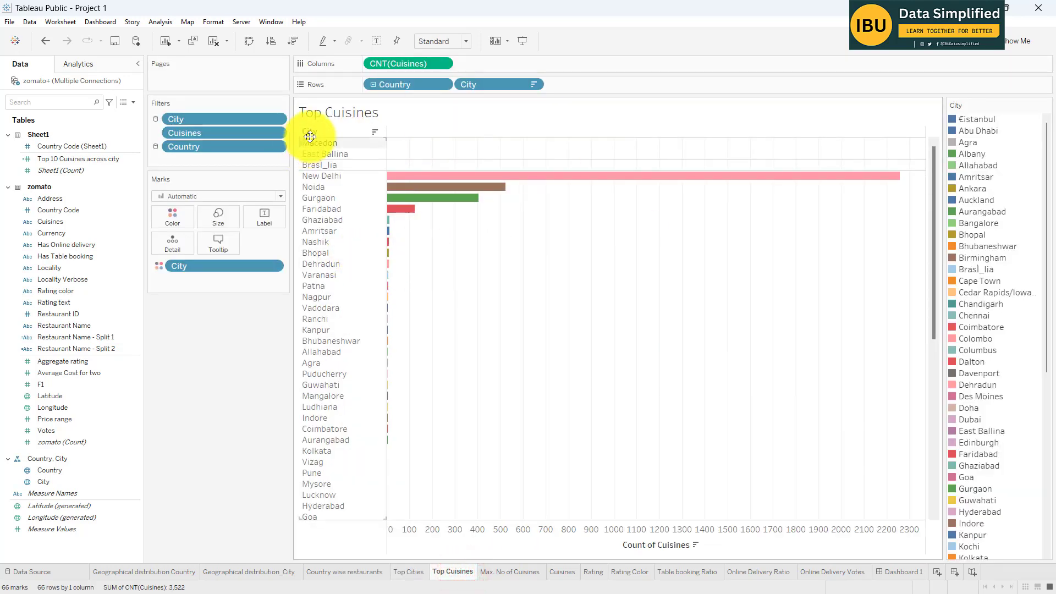
{"action": "mouse_move", "coordinate": [438, 183]}
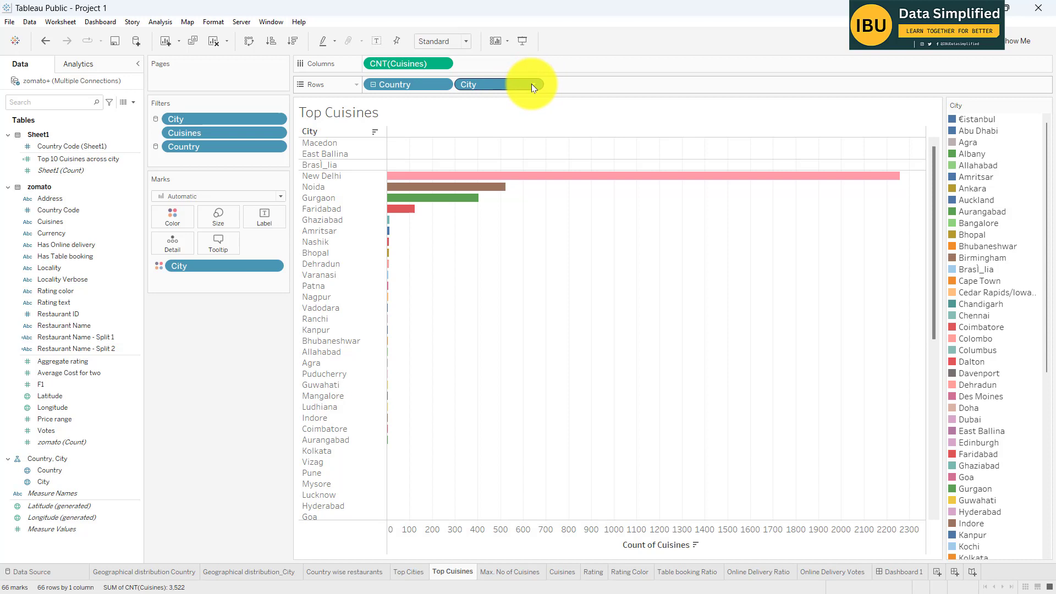
{"action": "mouse_move", "coordinate": [545, 174]}
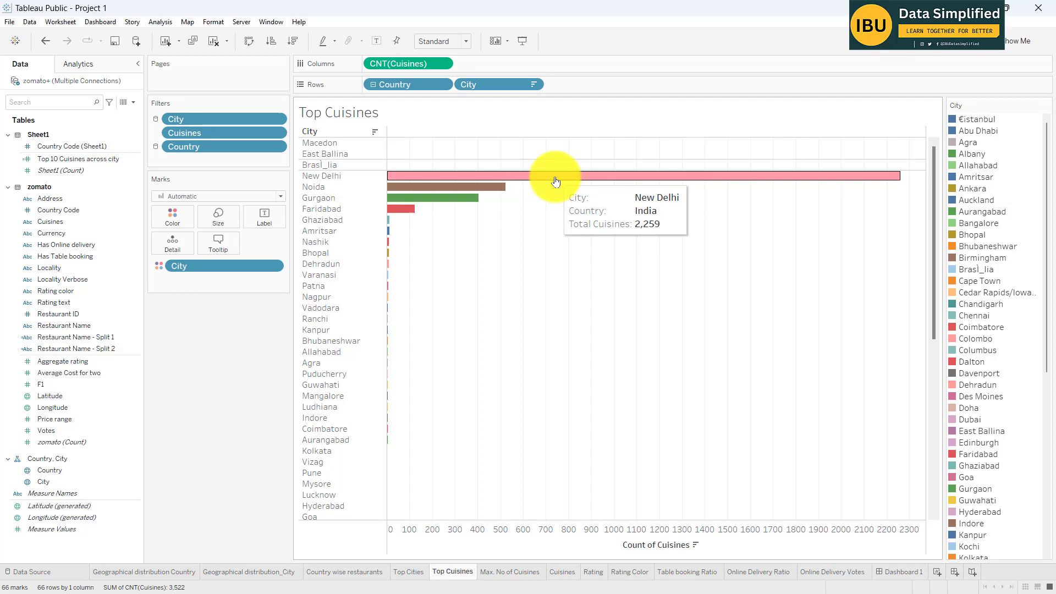
- Review the Max. No of Cuisines bubble chart and the Cuisines treemap, and display the available Show Me chart types
{"action": "left_click", "coordinate": [503, 570]}
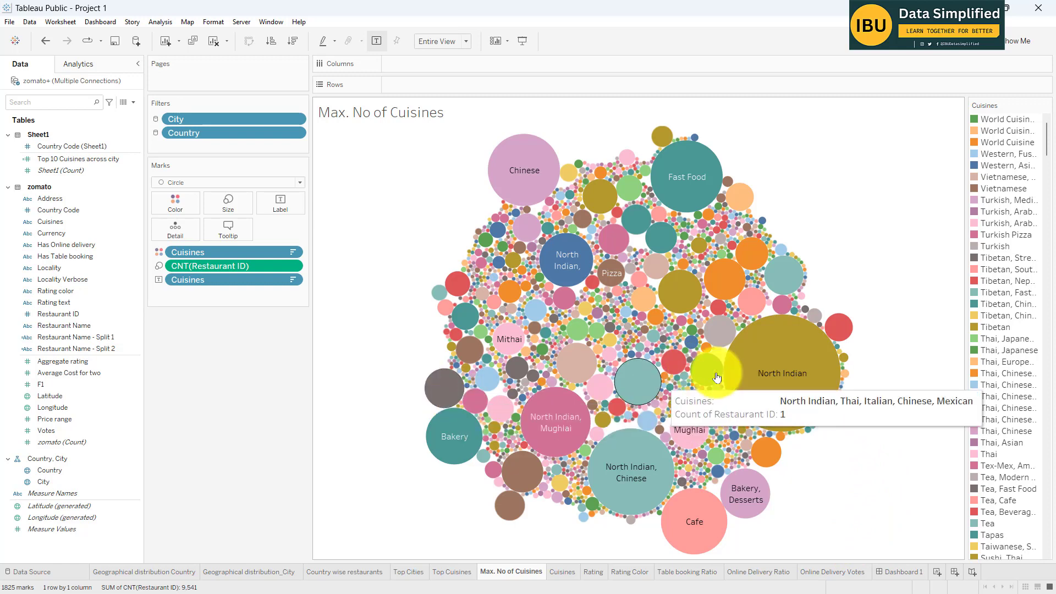
{"action": "left_click", "coordinate": [555, 572]}
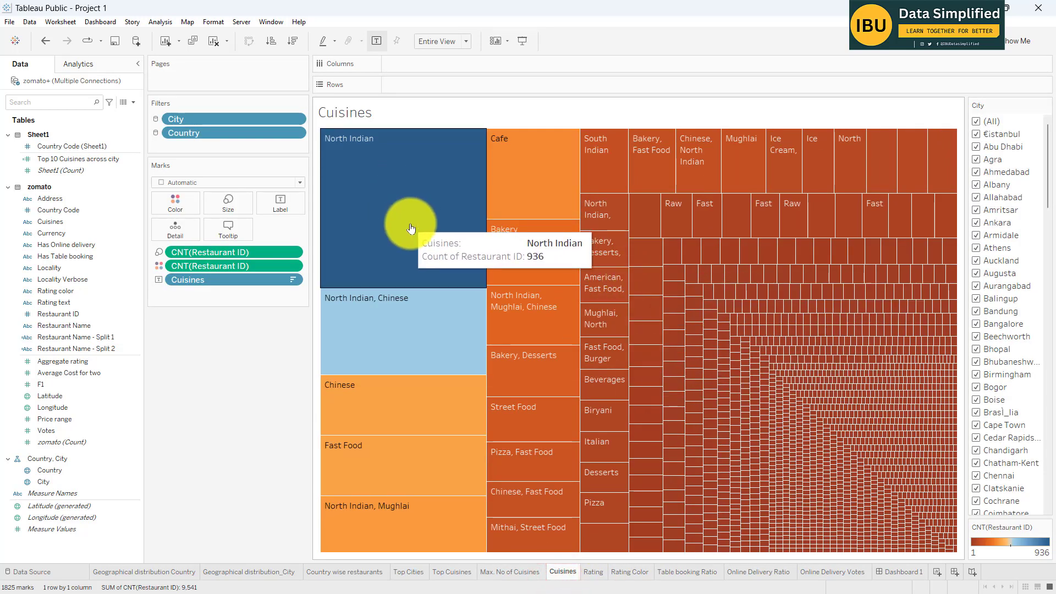
{"action": "left_click", "coordinate": [1017, 41]}
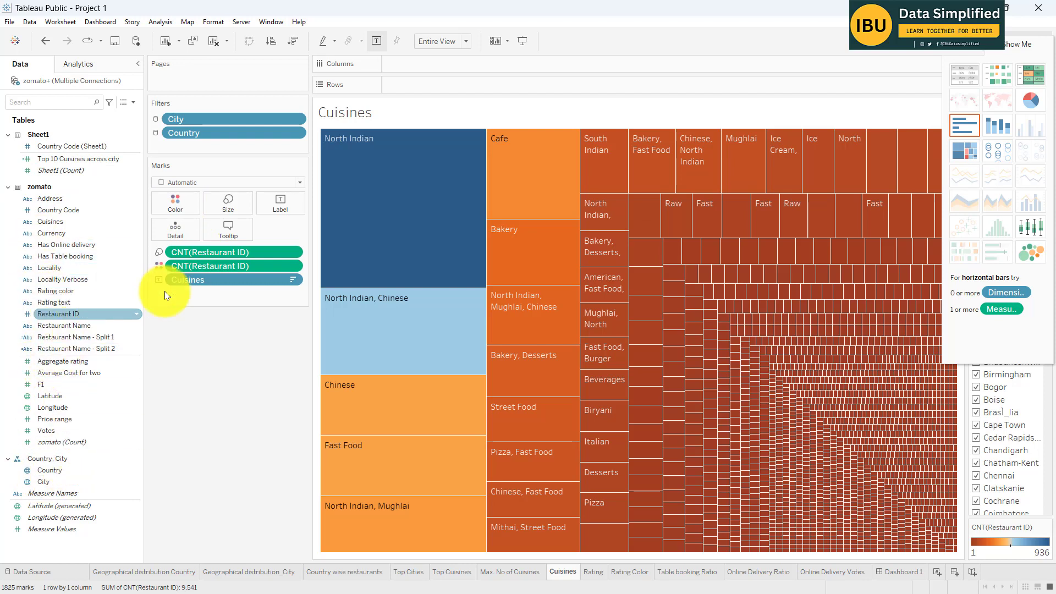
{"action": "mouse_move", "coordinate": [300, 345]}
- Inspect the Average rating entry in the Rating table, and bring up the Rating Color worksheet
{"action": "left_click", "coordinate": [594, 571]}
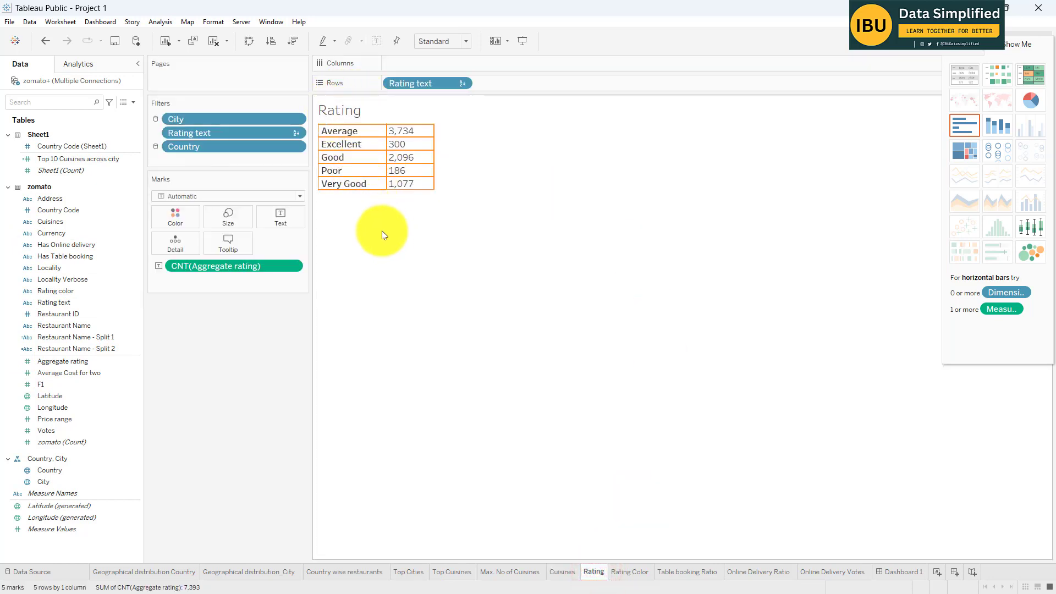
{"action": "mouse_move", "coordinate": [408, 137]}
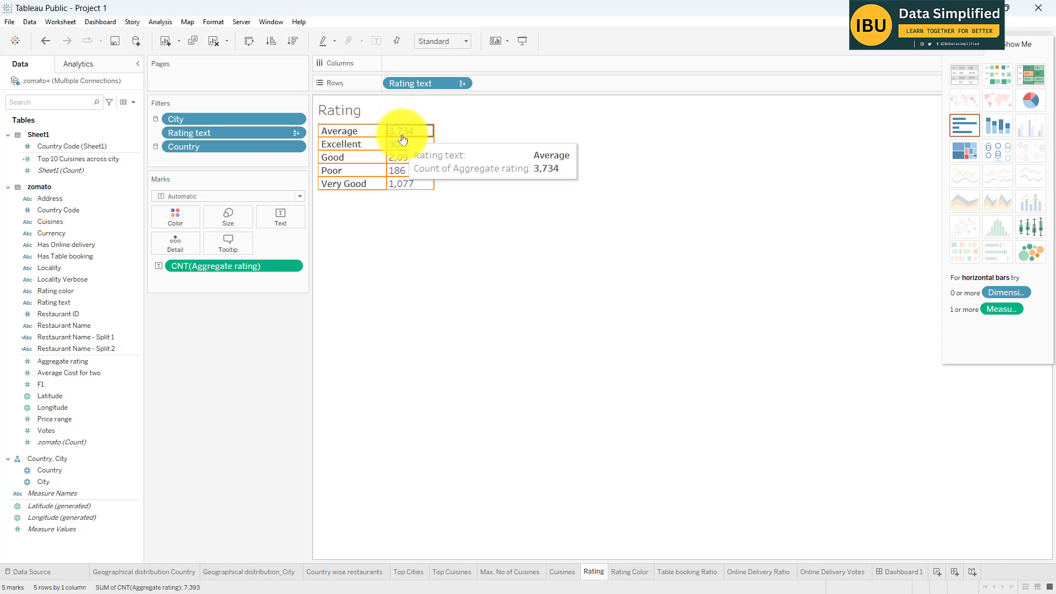
{"action": "left_click", "coordinate": [630, 572]}
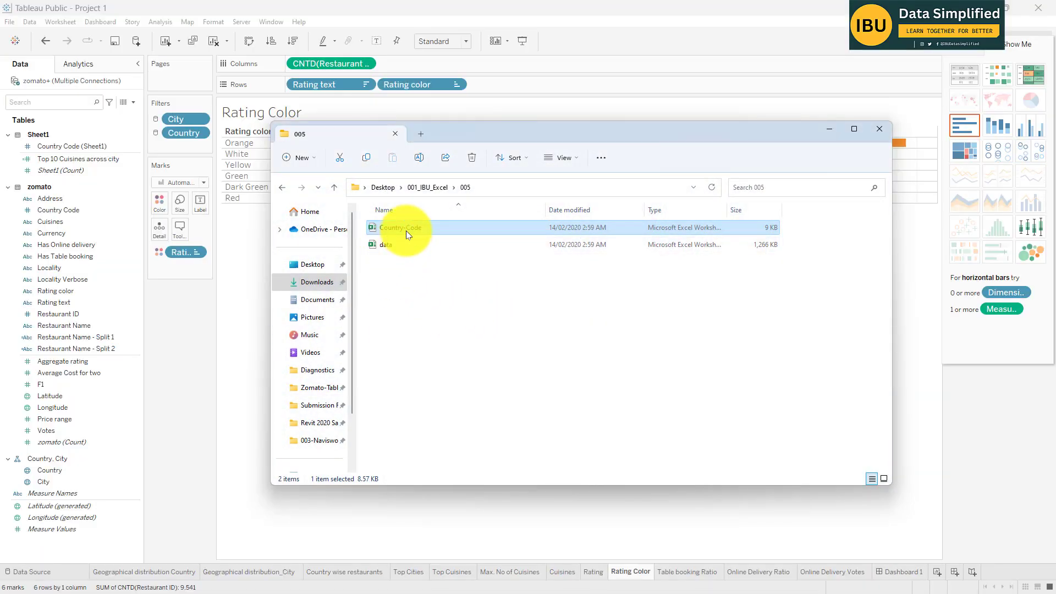
- Open the Country-Code workbook from the 005 folder in Excel to view its country list, and close it
{"action": "double_click", "coordinate": [406, 230]}
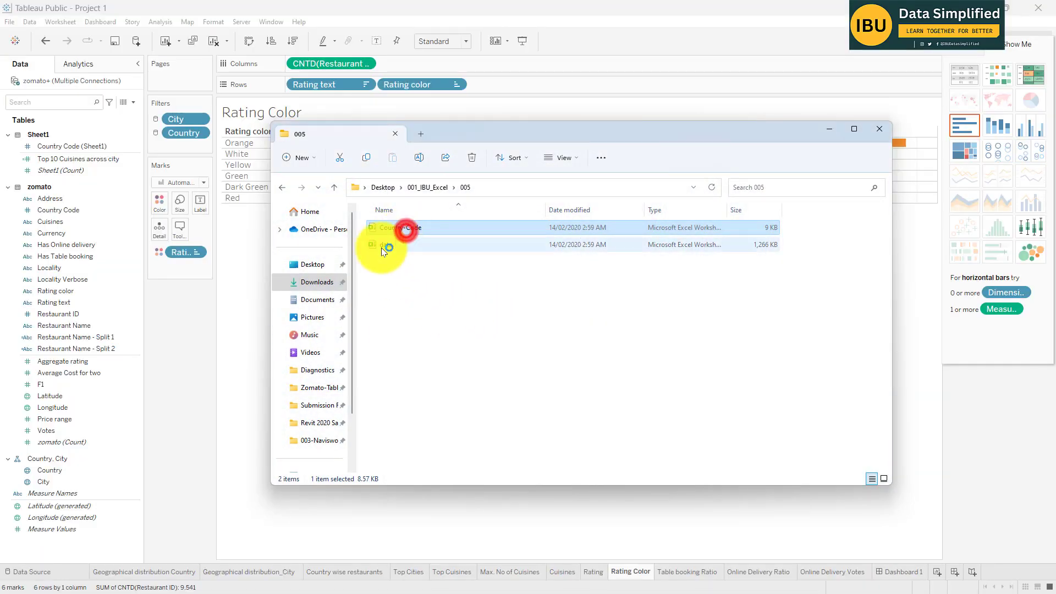
{"action": "left_click_drag", "start_coordinate": [840, 127], "coordinate": [797, 173]}
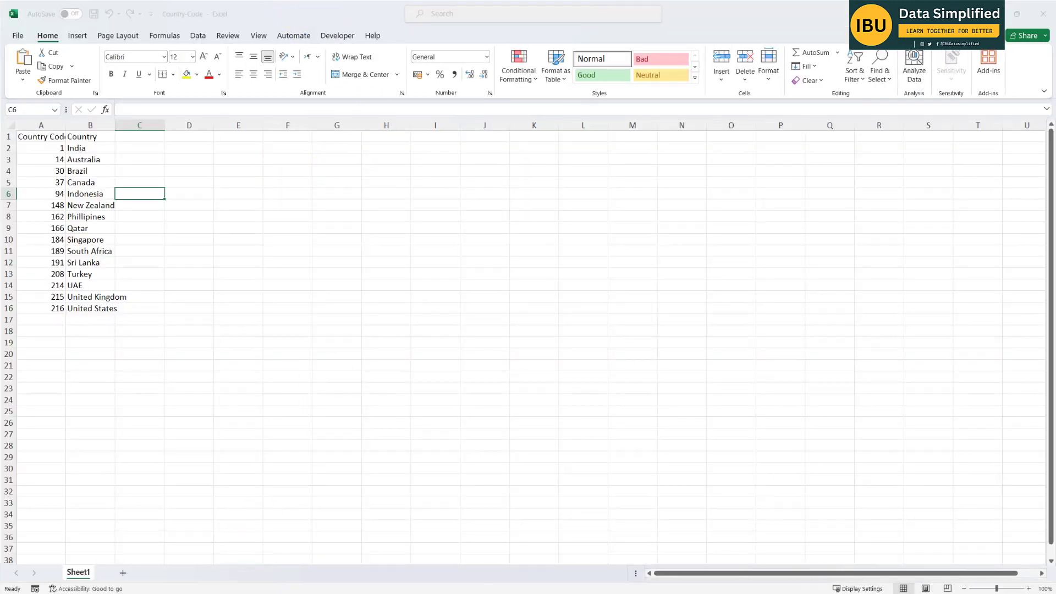
{"action": "left_click", "coordinate": [1046, 10]}
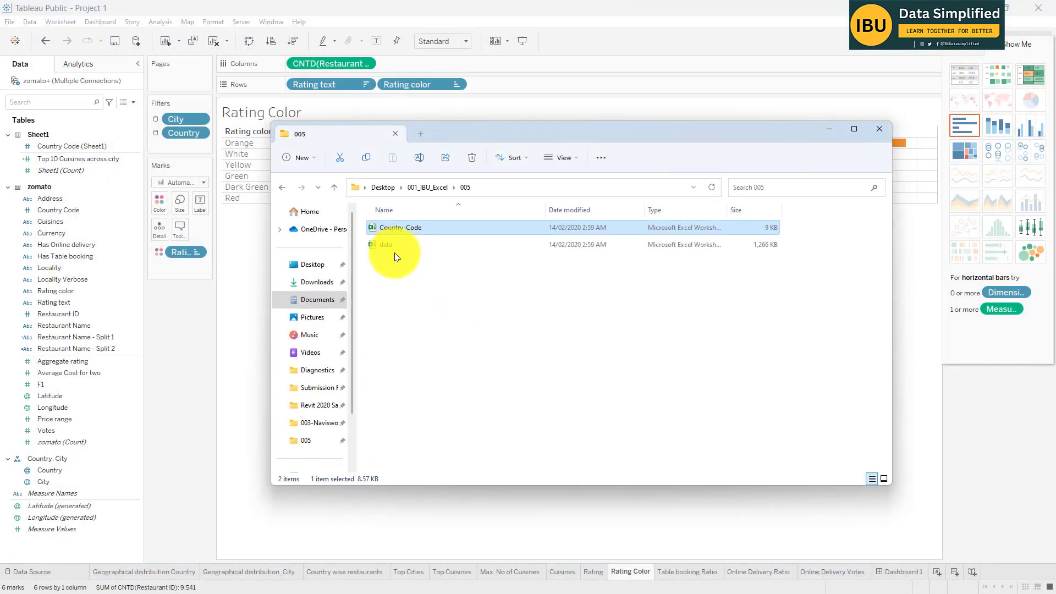
- Open the data workbook from the 005 folder in Excel and highlight the Rating color column on the zomato sheet
{"action": "left_click", "coordinate": [387, 246]}
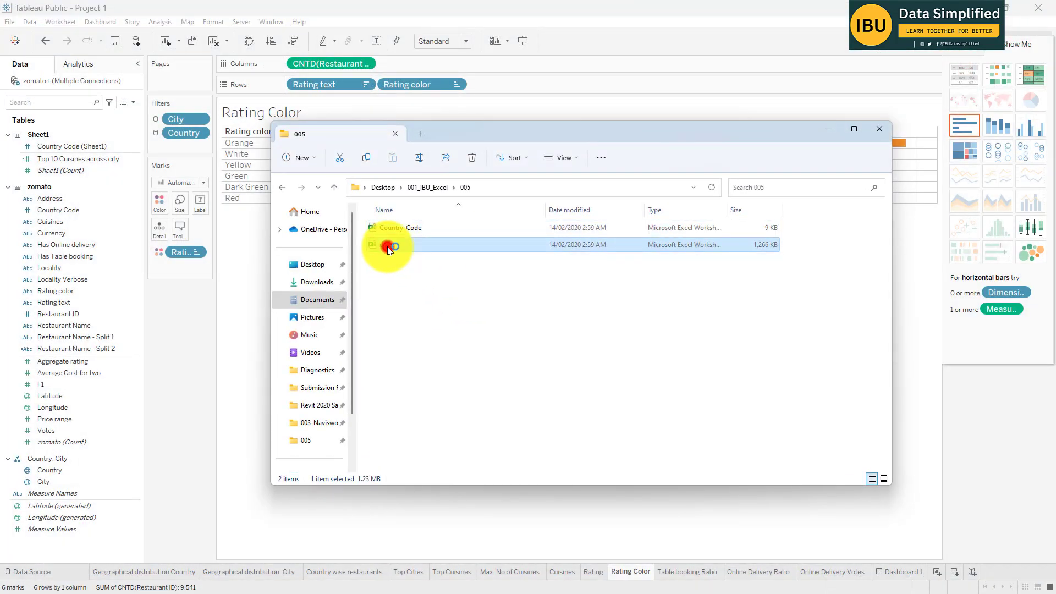
{"action": "left_click", "coordinate": [832, 135]}
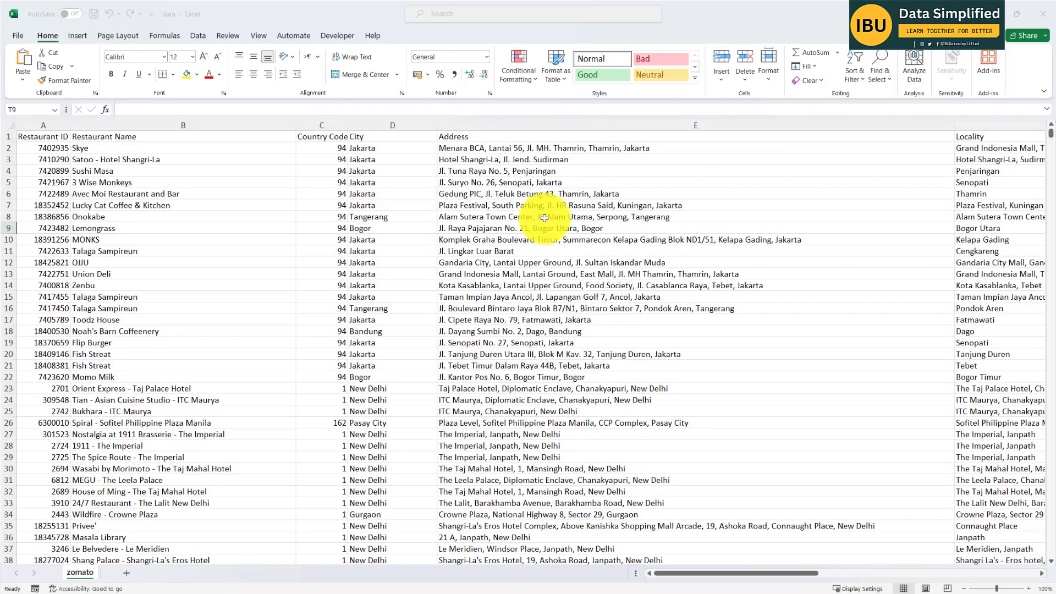
{"action": "left_click_drag", "start_coordinate": [705, 575], "coordinate": [978, 530]}
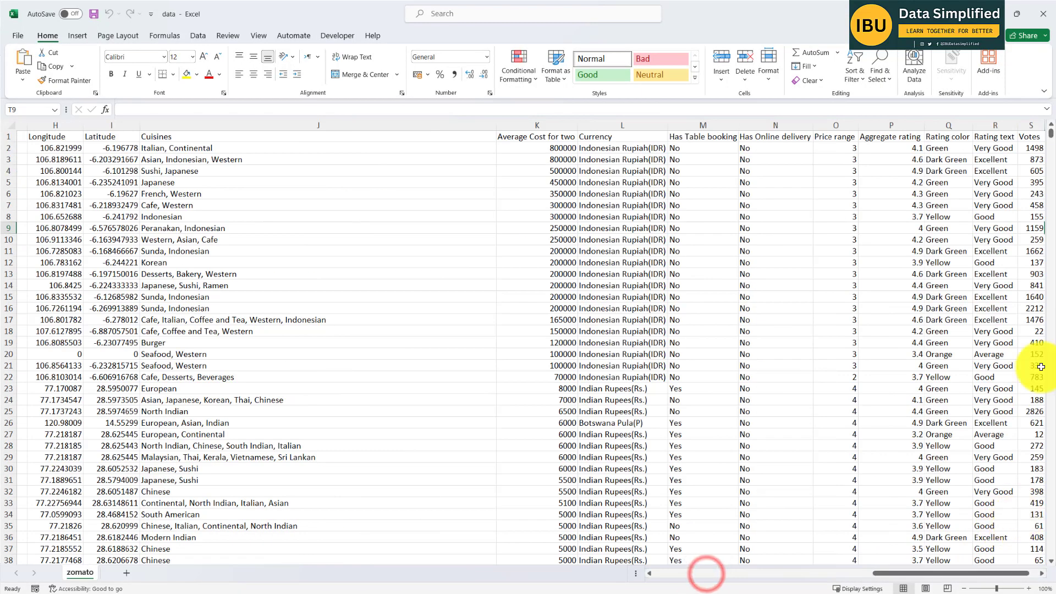
{"action": "left_click", "coordinate": [937, 121]}
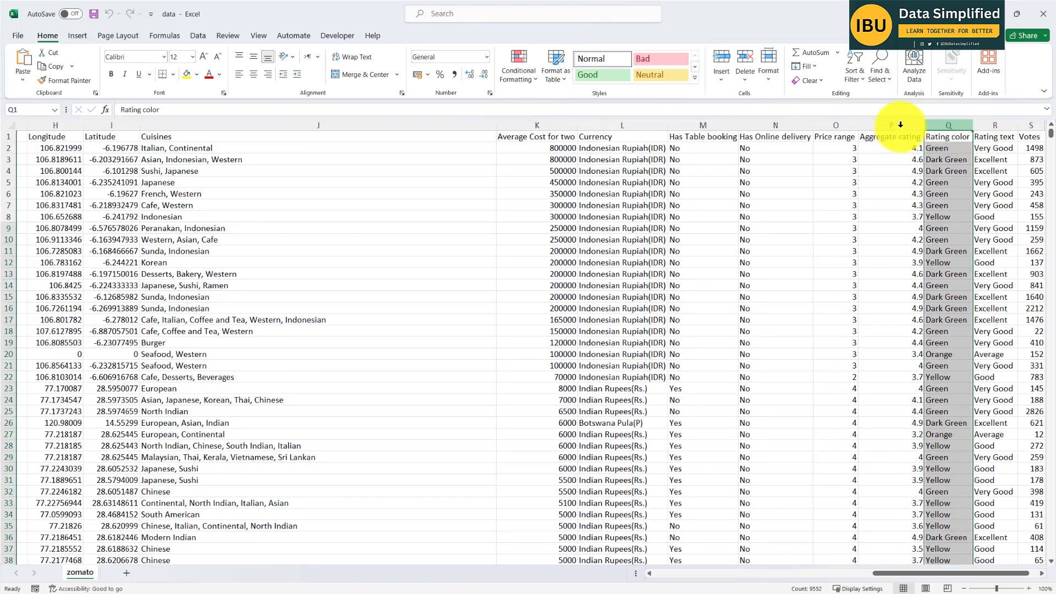
- Fill the Aggregate rating, Rating color and Rating text columns with yellow, and point out the first ratings and their colours
{"action": "left_click_drag", "start_coordinate": [900, 125], "coordinate": [995, 123]}
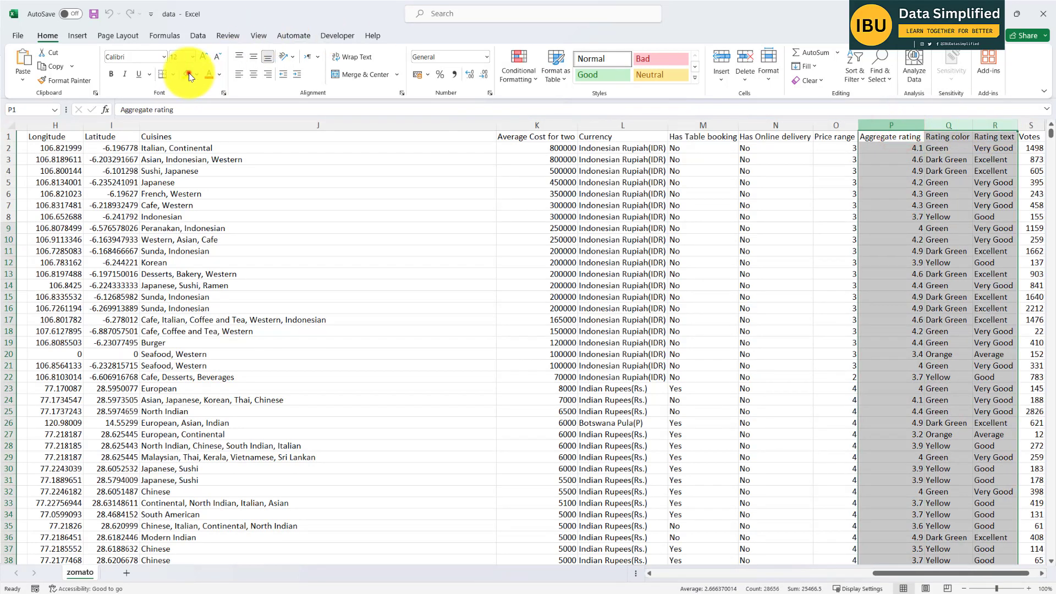
{"action": "left_click", "coordinate": [189, 73]}
{"action": "left_click", "coordinate": [995, 194]}
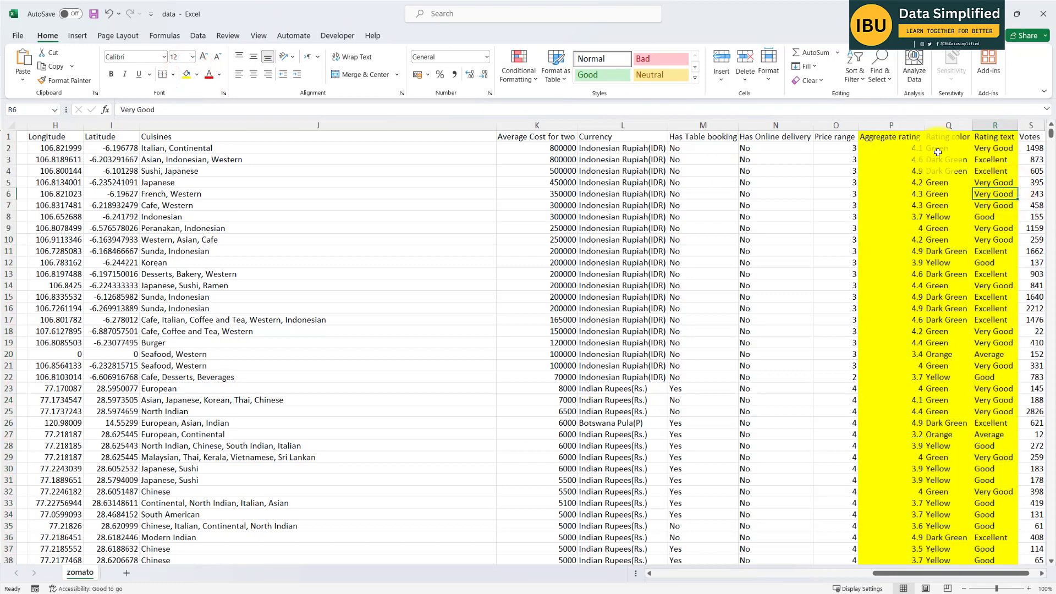
{"action": "left_click_drag", "start_coordinate": [914, 147], "coordinate": [938, 160]}
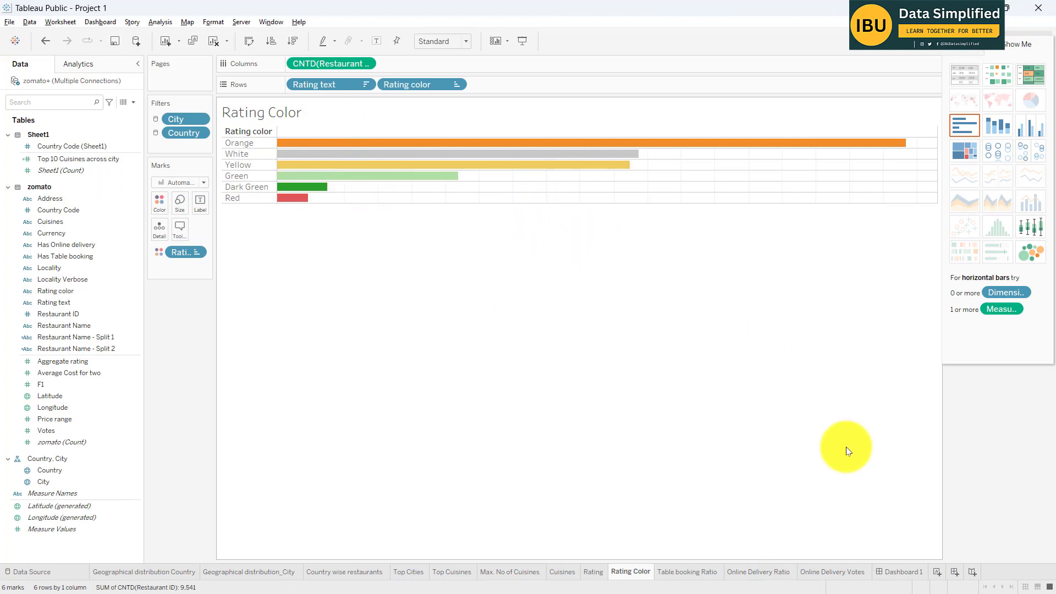
- In Tableau Public, inspect the Yes and No slices of the Table Booking pie, and view the Online Delivery Ratio and Online Delivery Votes worksheets
{"action": "left_click", "coordinate": [680, 572]}
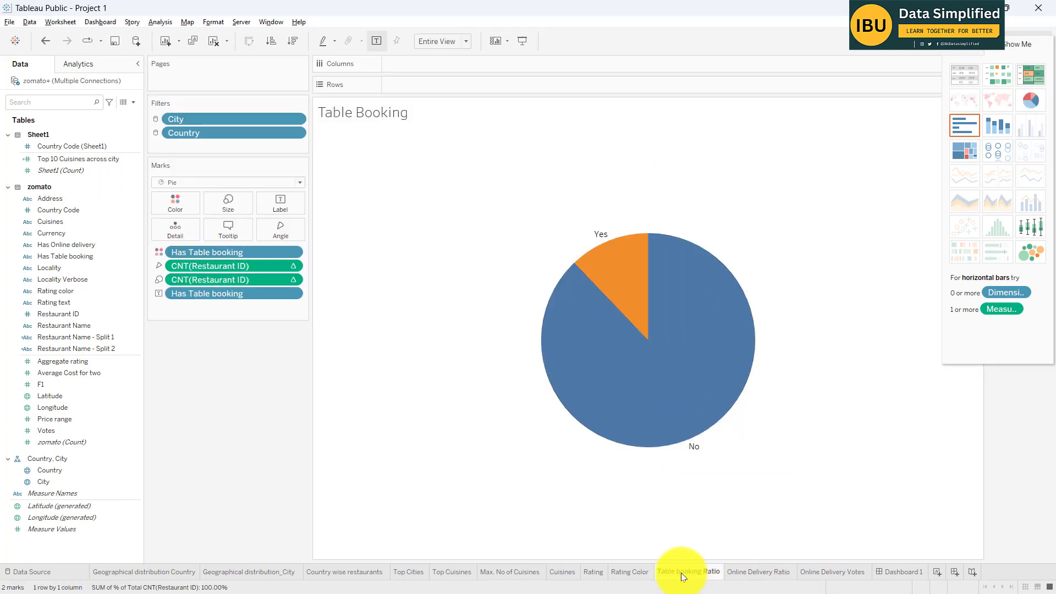
{"action": "mouse_move", "coordinate": [603, 284]}
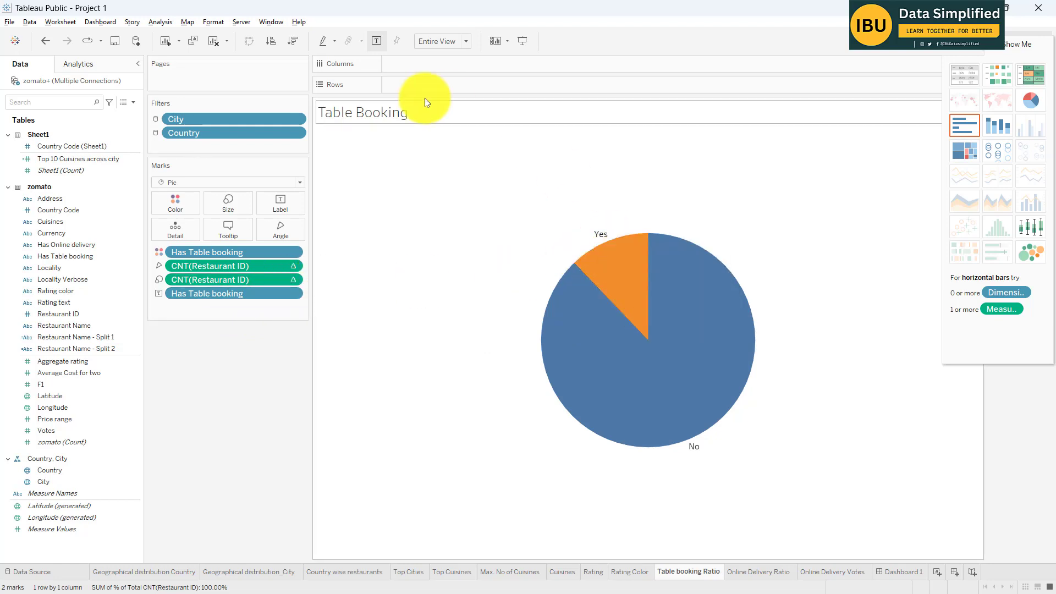
{"action": "mouse_move", "coordinate": [673, 312]}
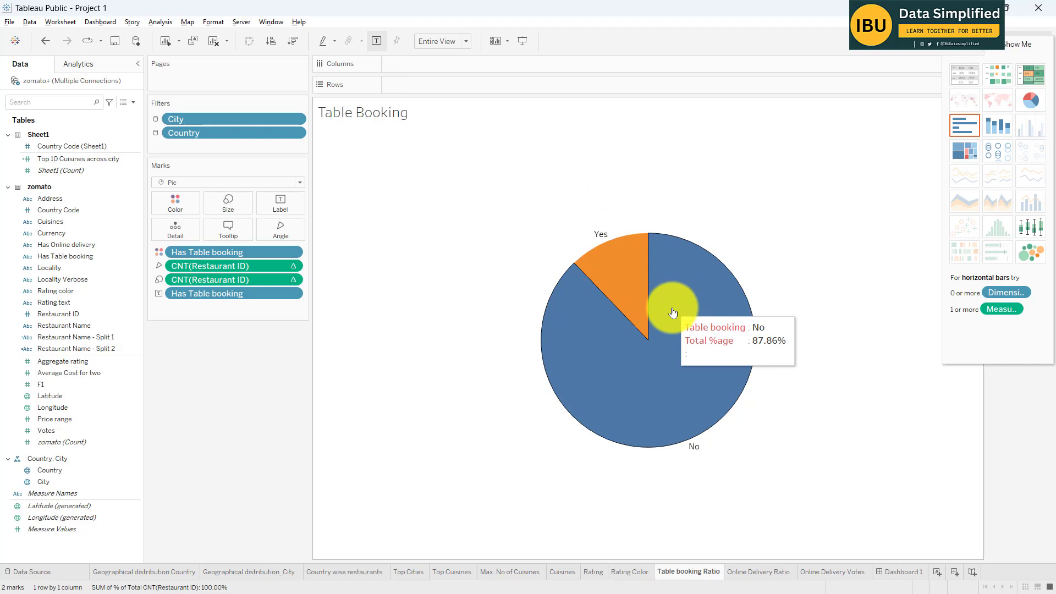
{"action": "mouse_move", "coordinate": [598, 266]}
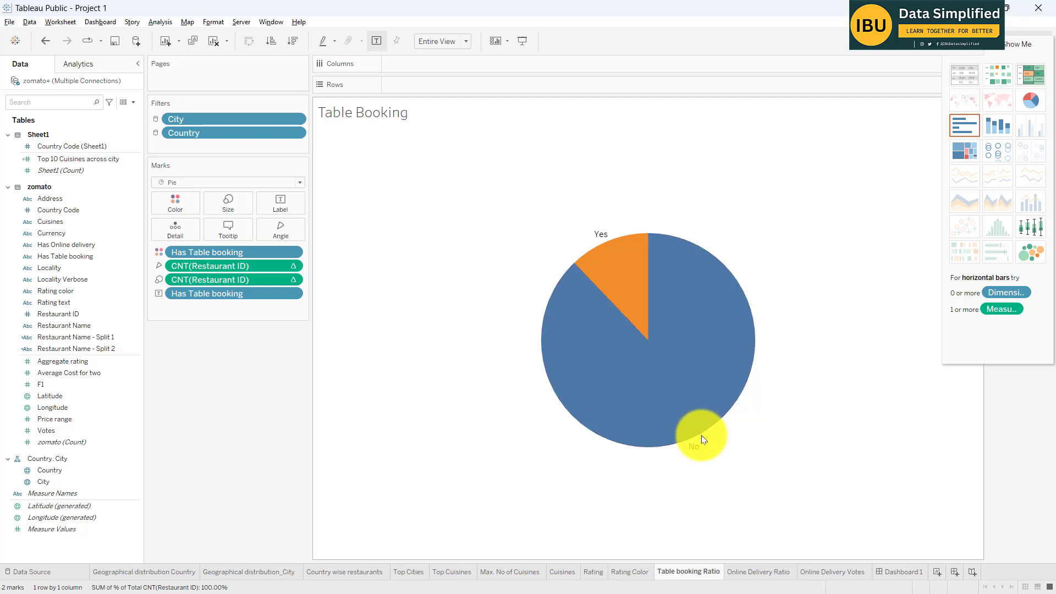
{"action": "left_click", "coordinate": [757, 573]}
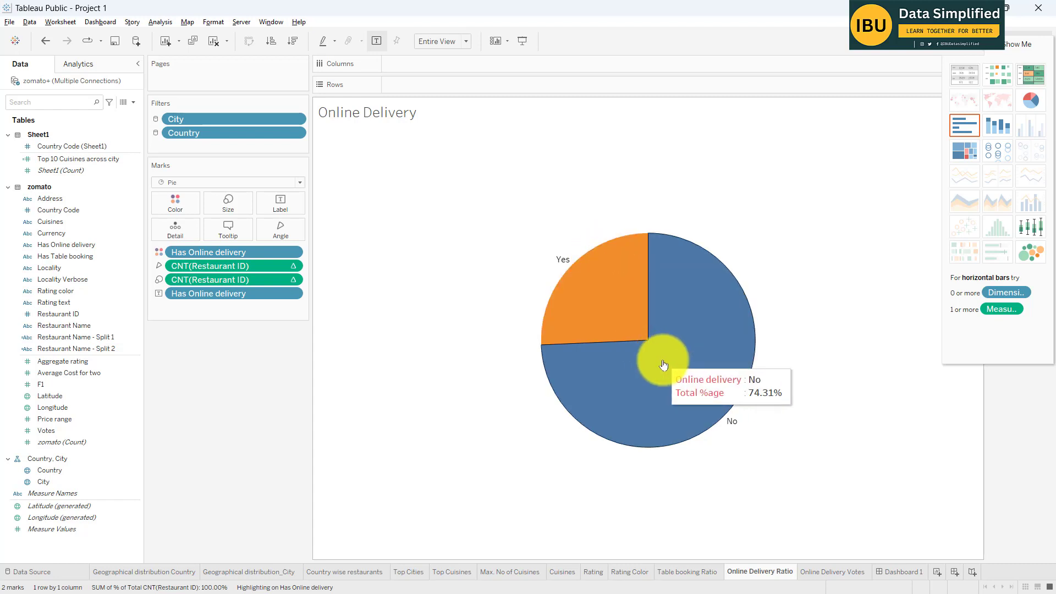
{"action": "left_click", "coordinate": [827, 571]}
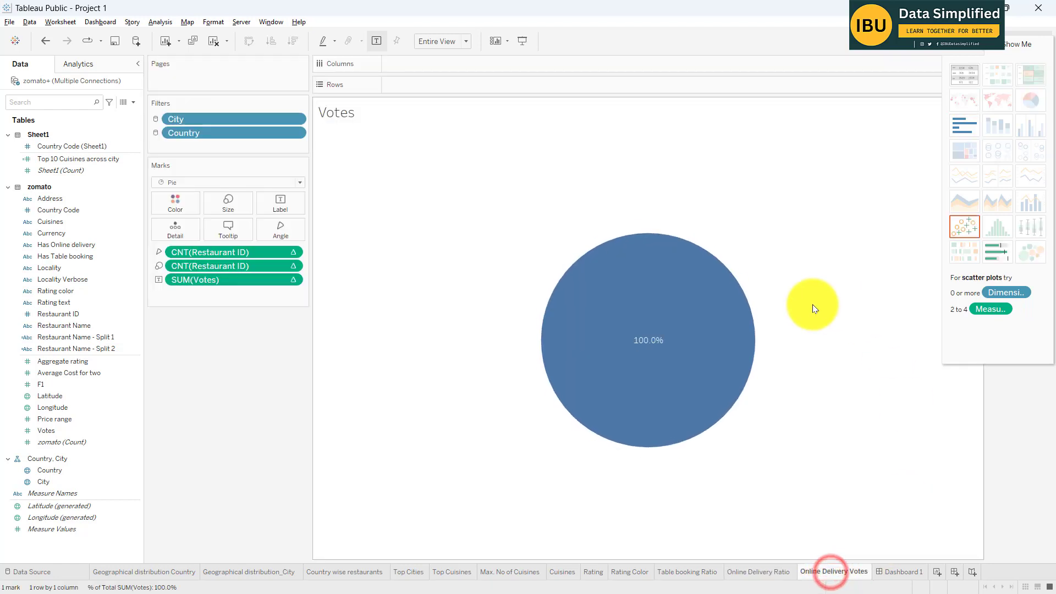
- Bring up Dashboard 1 and filter its charts to the country India
{"action": "left_click", "coordinate": [899, 571]}
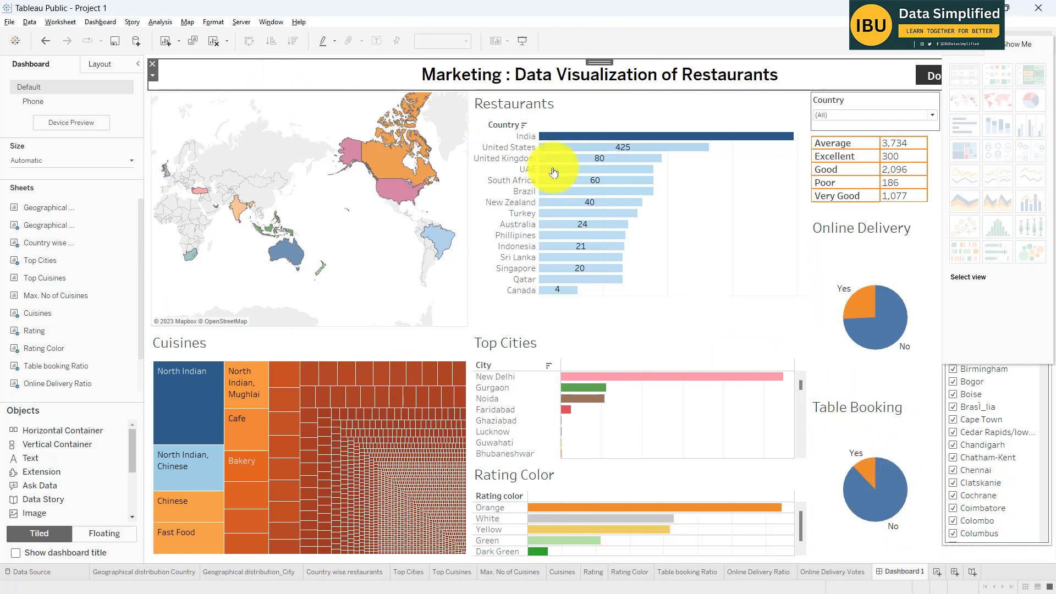
{"action": "mouse_move", "coordinate": [370, 162]}
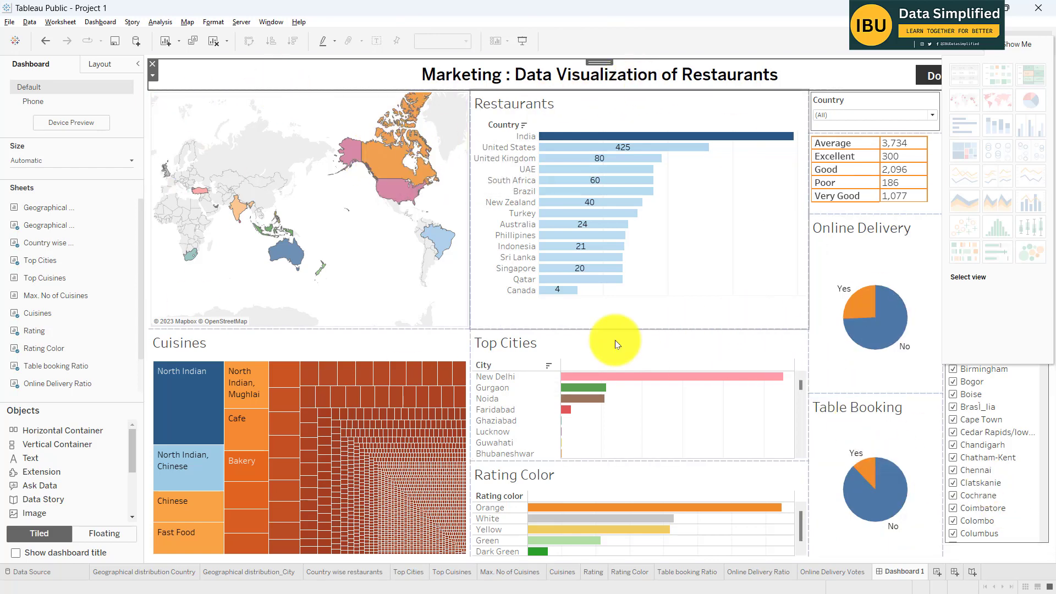
{"action": "mouse_move", "coordinate": [626, 190]}
{"action": "left_click", "coordinate": [930, 116]}
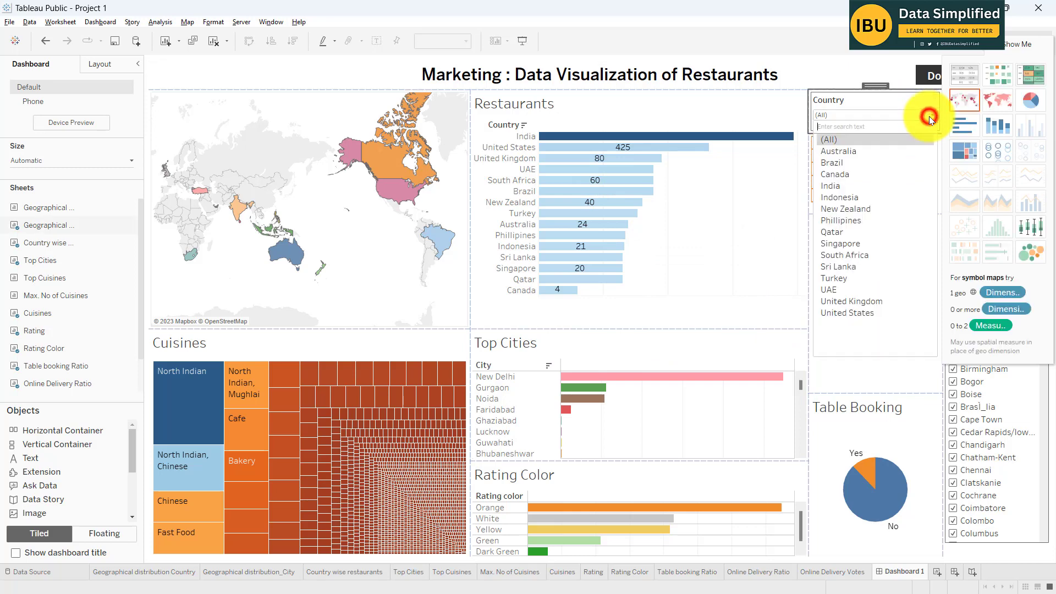
{"action": "left_click", "coordinate": [843, 185]}
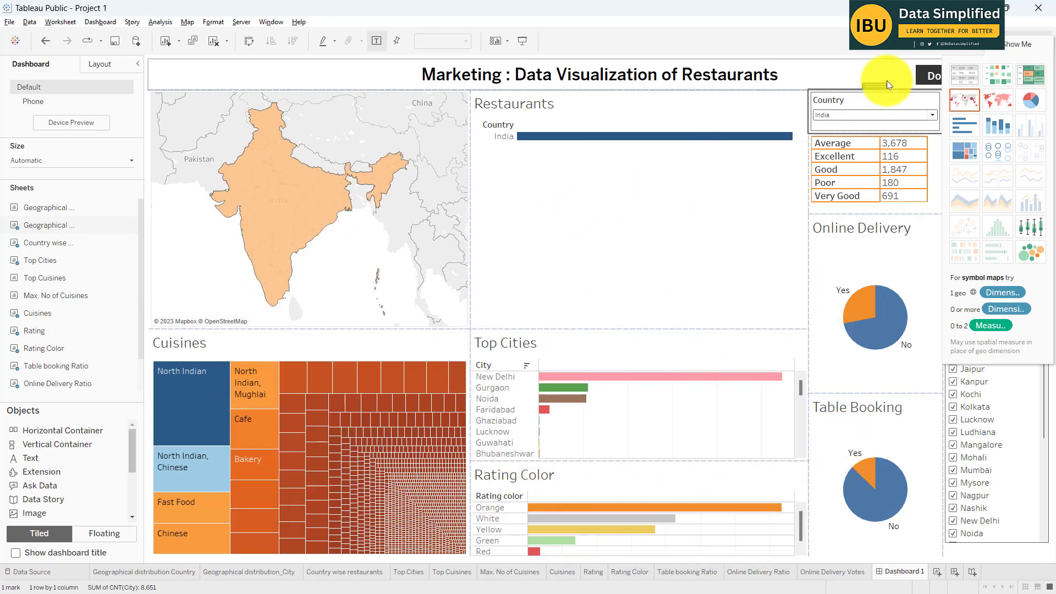
- Change the dashboard's Country filter to United States, and collapse the Show Me chart types covering the City filter
{"action": "left_click", "coordinate": [860, 116]}
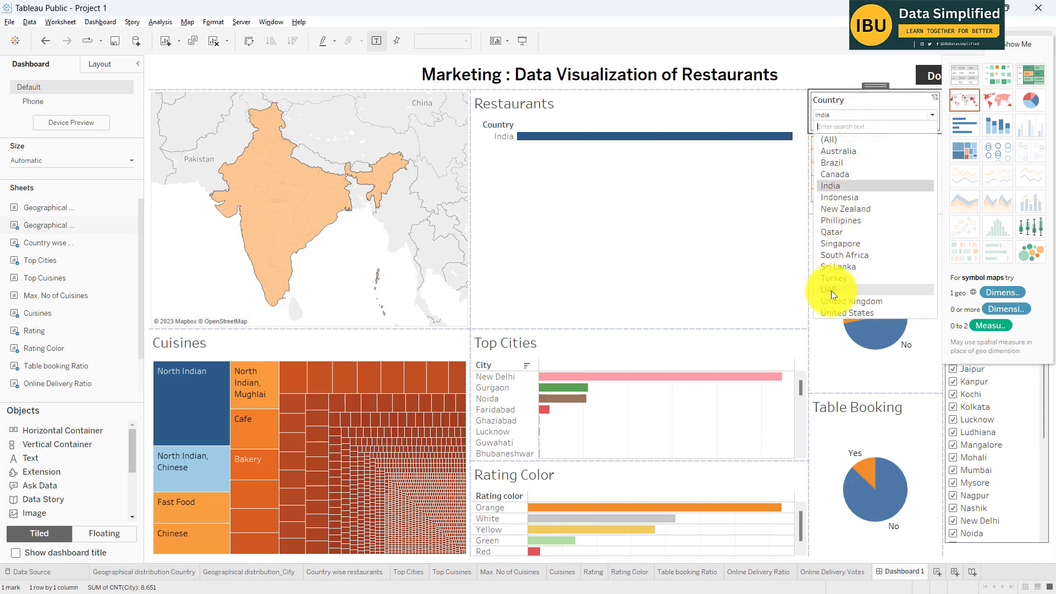
{"action": "left_click", "coordinate": [833, 311]}
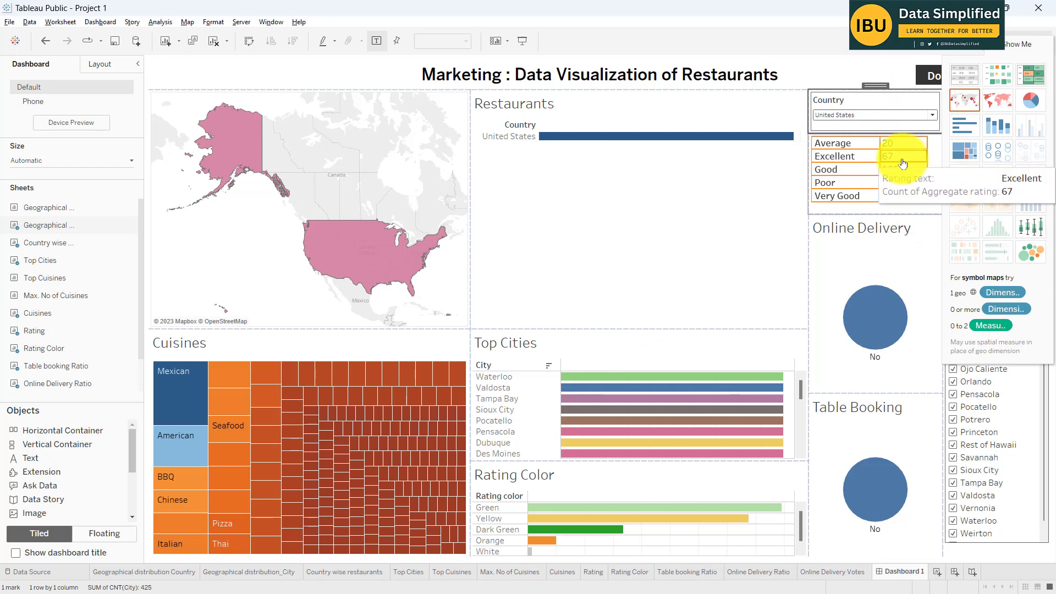
{"action": "left_click", "coordinate": [998, 47]}
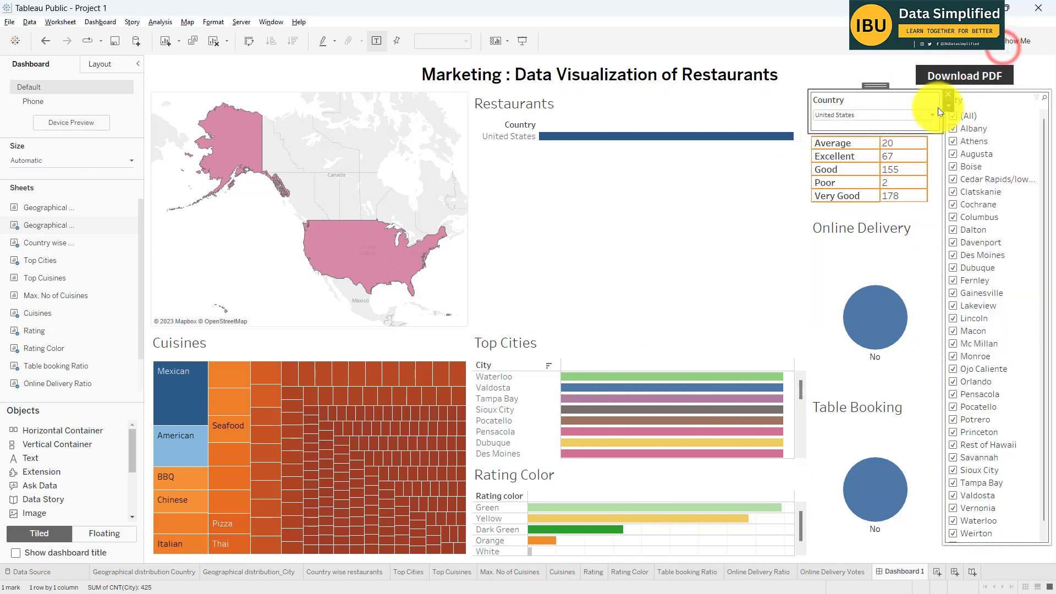
- Set the dashboard's Country filter to India, and restrict the City filter to New Delhi only
{"action": "left_click", "coordinate": [897, 114]}
{"action": "left_click", "coordinate": [833, 186]}
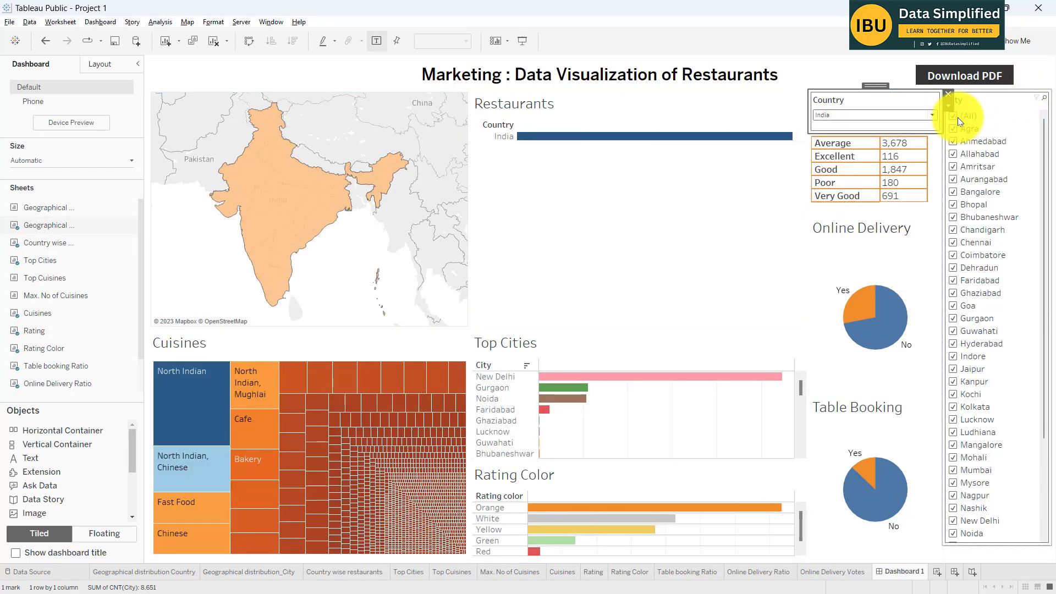
{"action": "left_click", "coordinate": [954, 115]}
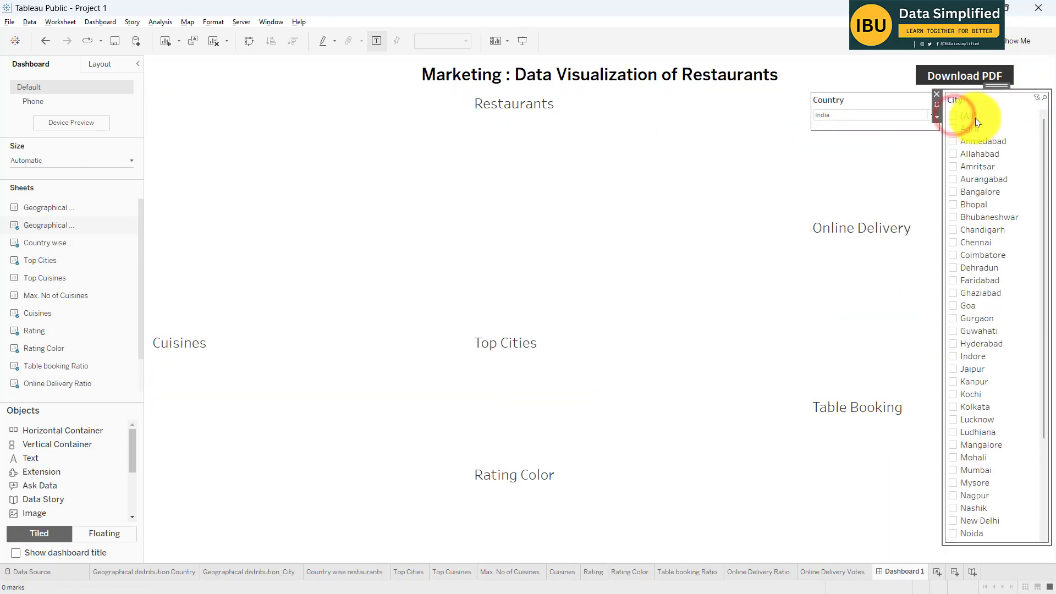
{"action": "scroll", "coordinate": [994, 354], "scroll_direction": "down", "scroll_amount": 3}
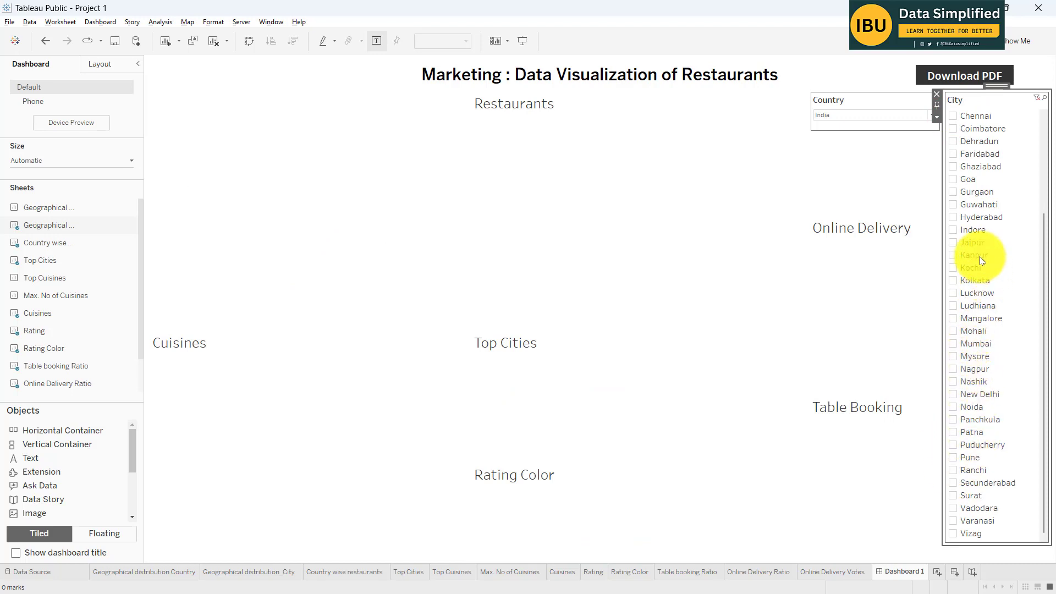
{"action": "scroll", "coordinate": [969, 220], "scroll_direction": "up", "scroll_amount": 3}
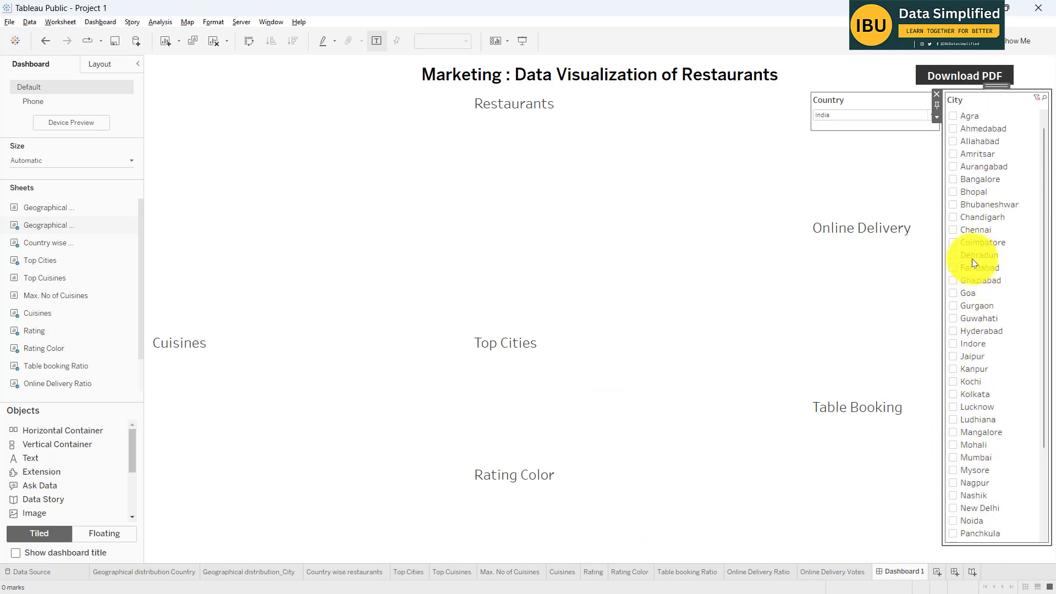
{"action": "scroll", "coordinate": [965, 347], "scroll_direction": "down", "scroll_amount": 3}
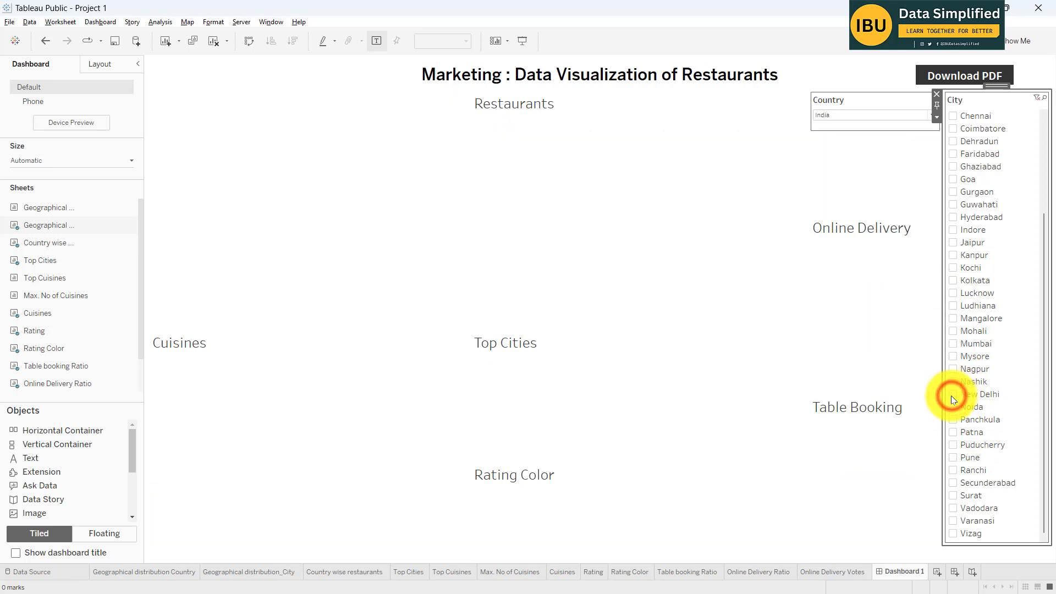
{"action": "left_click", "coordinate": [951, 395]}
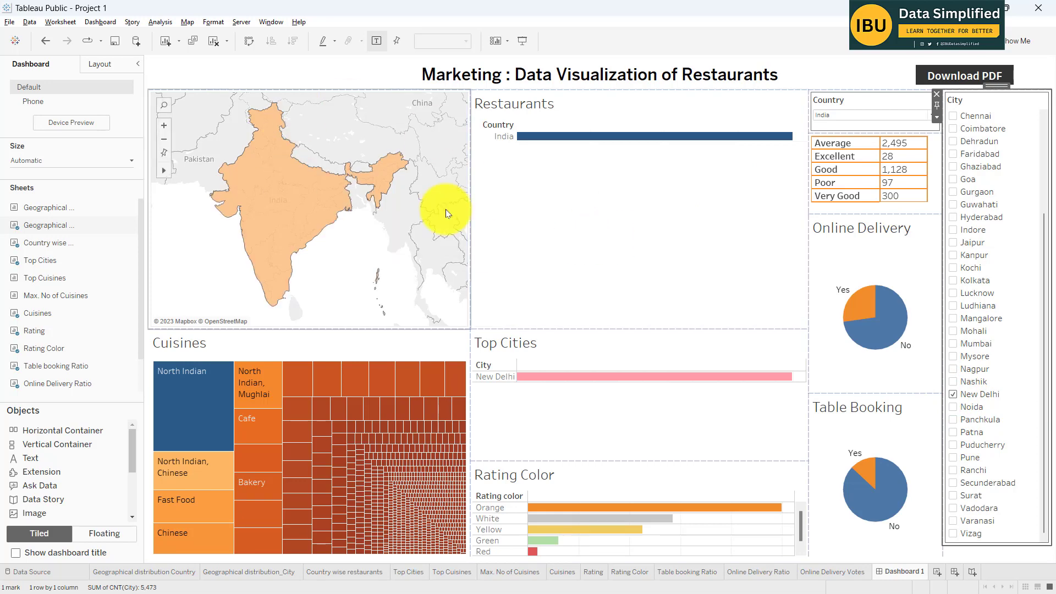